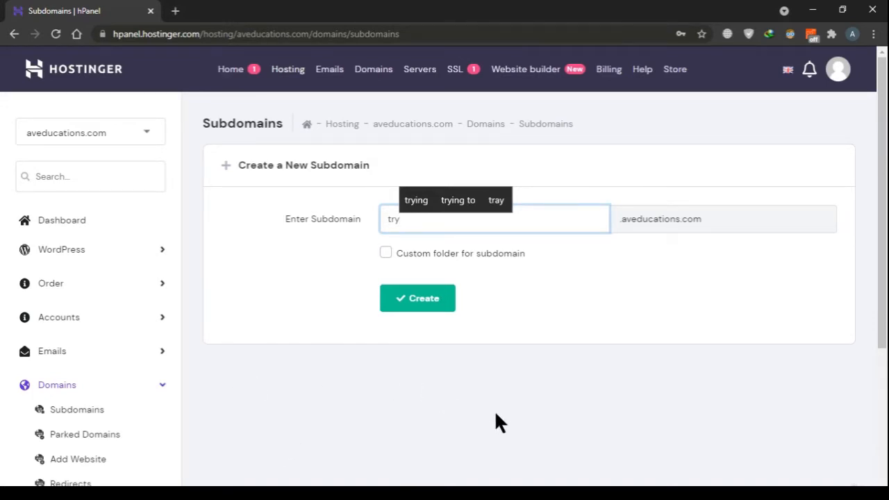
Create the subdomain try.aveducations.com with the default folder and locate its entry in the list of current subdomains
left_click(421, 302)
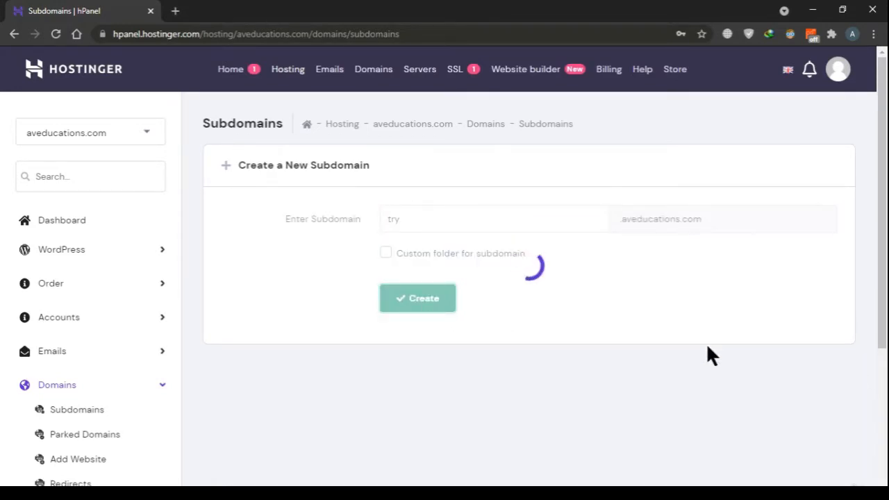
scroll(699, 330, "down", 3)
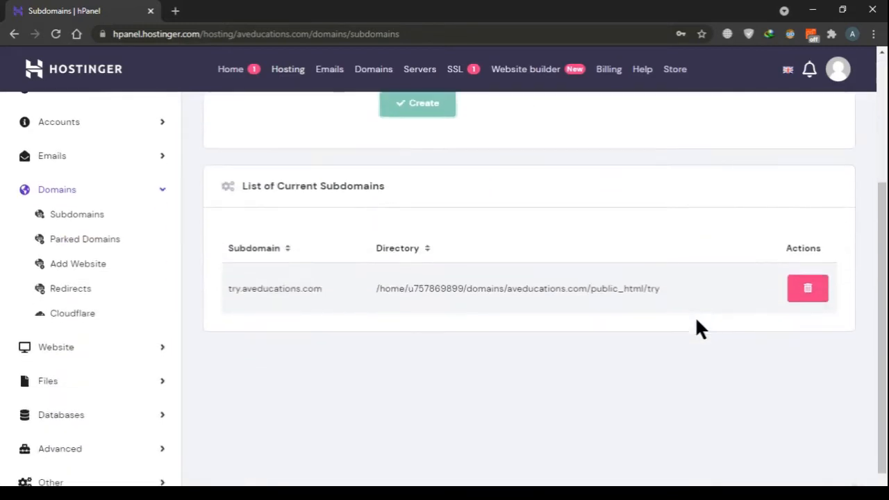
left_click_drag(229, 288, 376, 294)
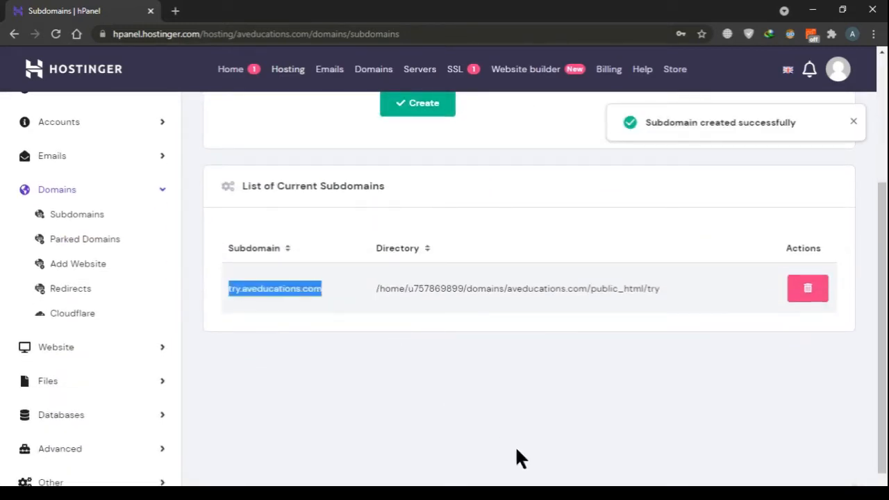
left_click(588, 394)
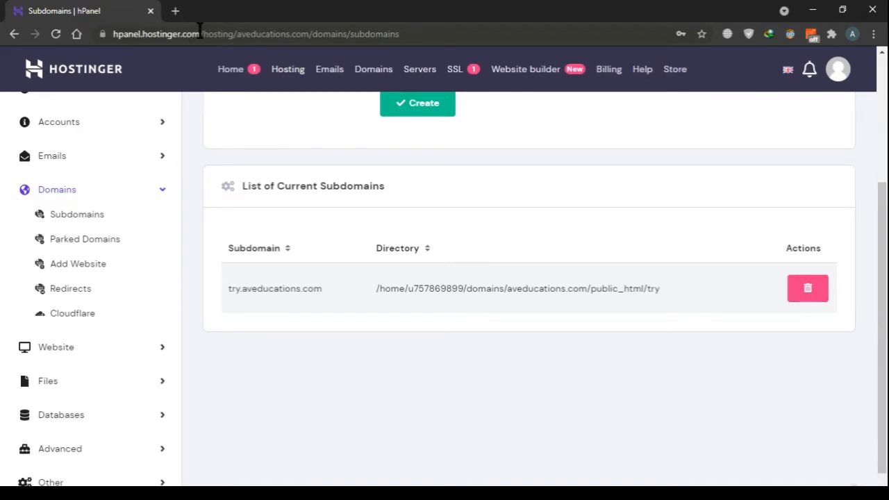
Open try.aveducations.com from the subdomain list in a new browser tab and load the page
left_click_drag(199, 31, 142, 33)
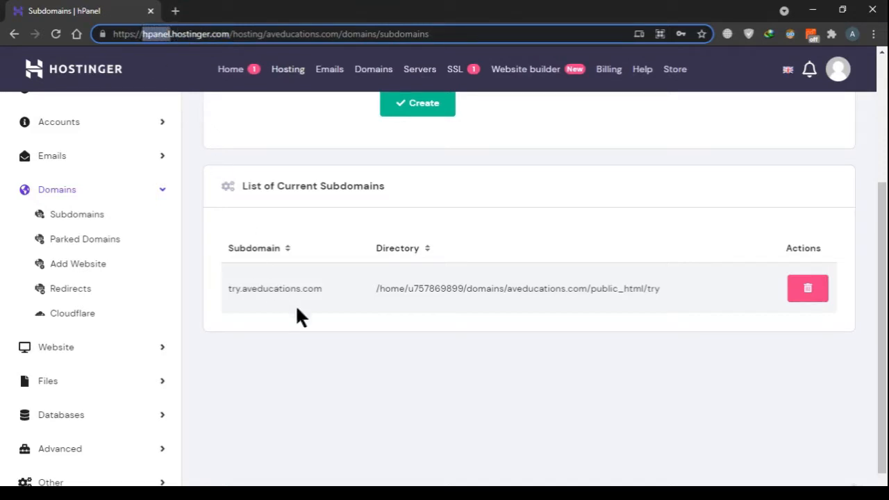
left_click(342, 336)
left_click_drag(229, 288, 336, 290)
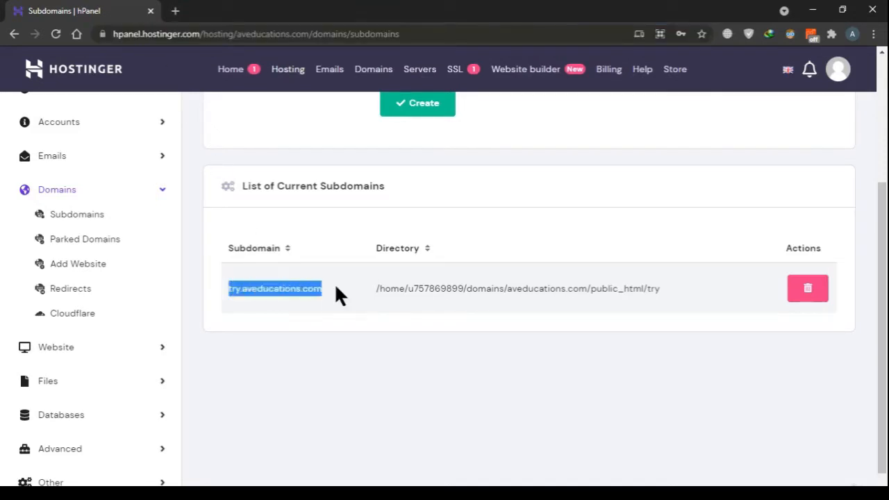
left_click_drag(273, 285, 226, 10)
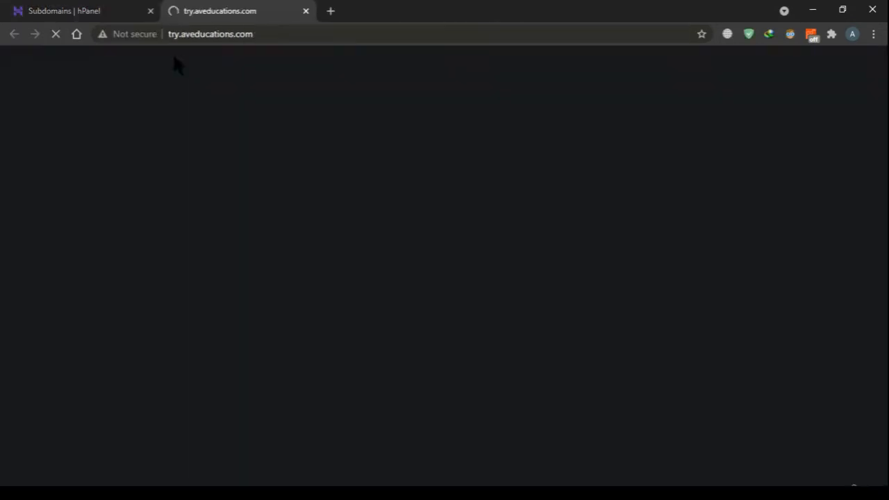
left_click(58, 36)
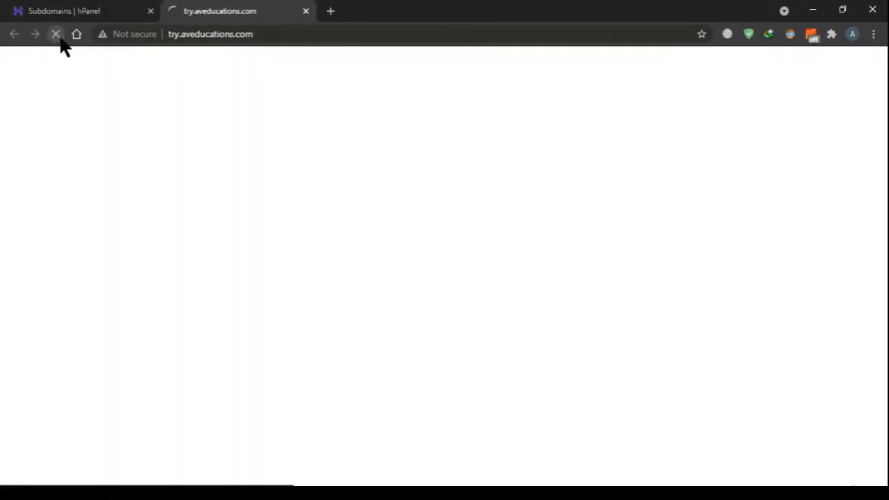
Examine the default landing page of try.aveducations.com, including its heading, security indicator and follow-up sections
scroll(494, 205, "down", 3)
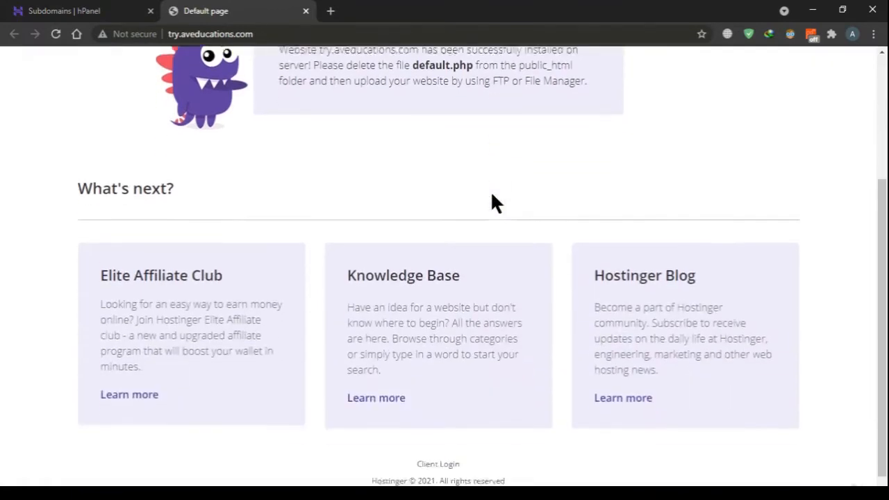
scroll(490, 191, "up", 3)
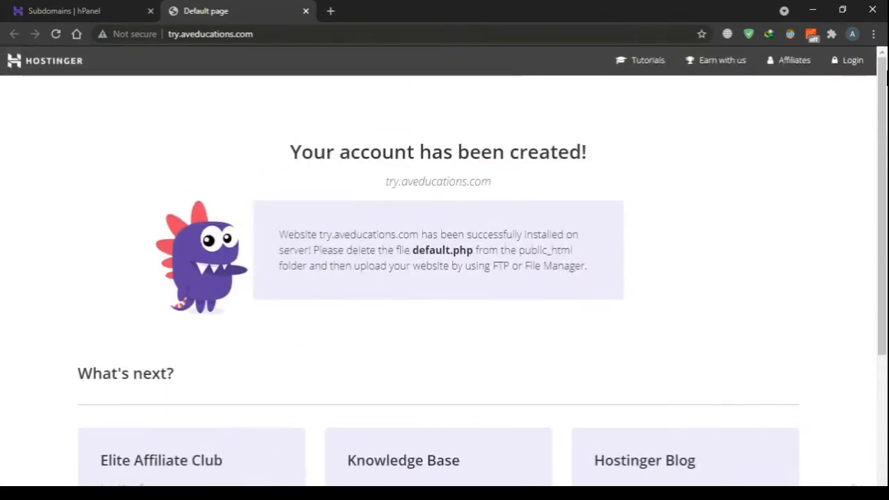
left_click(136, 34)
left_click(708, 268)
scroll(709, 267, "down", 3)
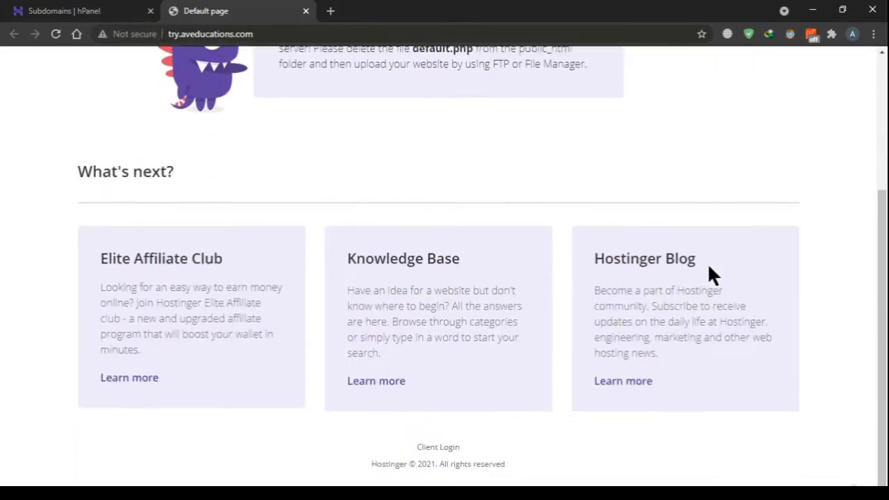
scroll(708, 274, "up", 3)
left_click_drag(284, 173, 778, 180)
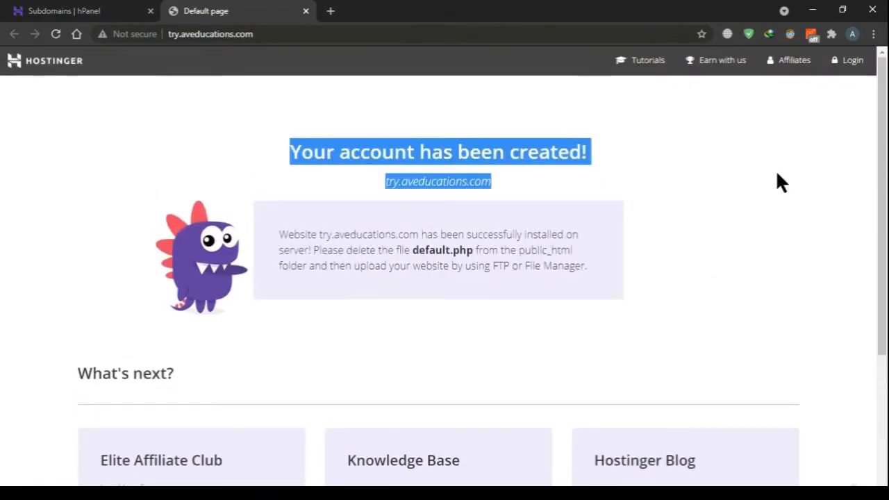
left_click(759, 179)
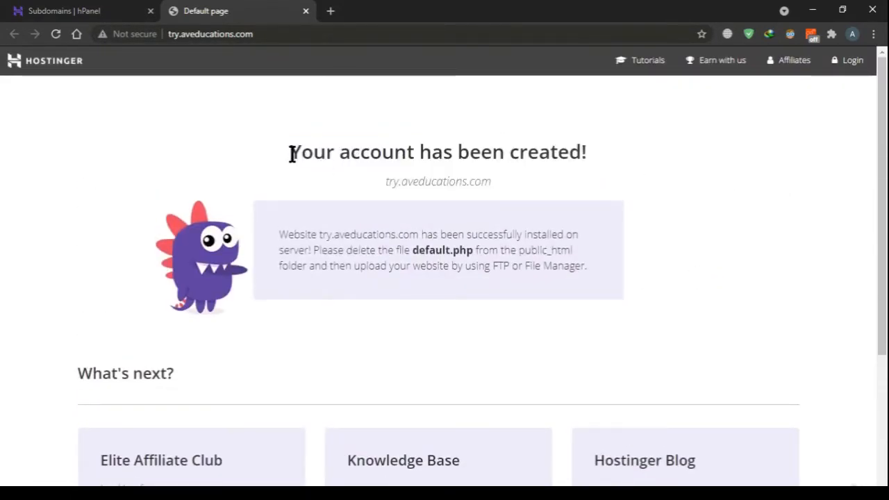
left_click_drag(293, 154, 635, 139)
left_click(642, 136)
Compare the try.aveducations.com entry in the hosting panel's subdomain list with its live default page
key("ctrl+Tab")
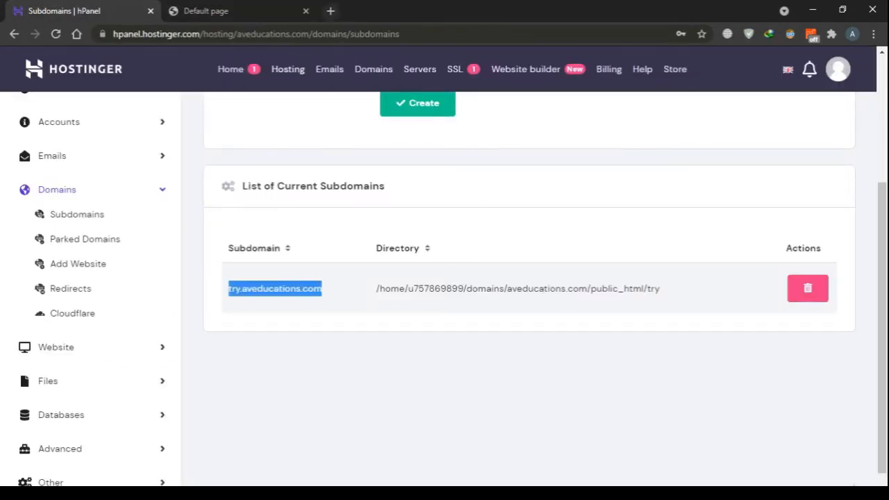
key("ctrl+Tab")
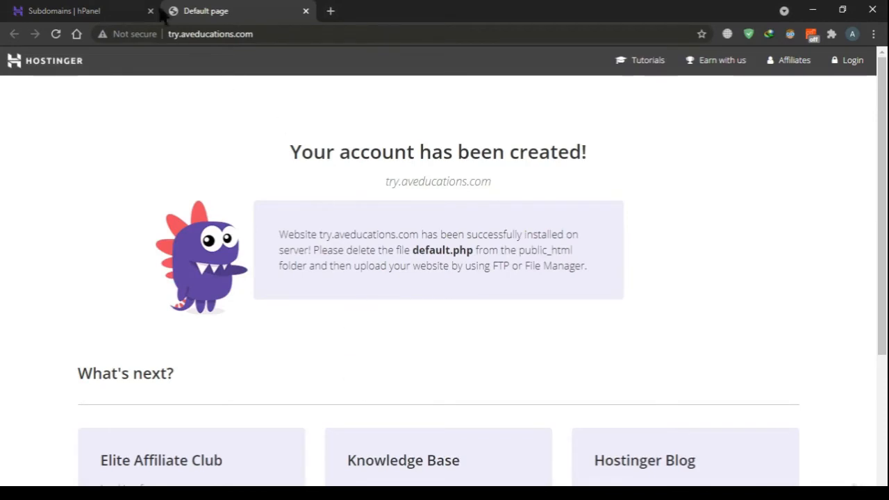
key("ctrl+Tab")
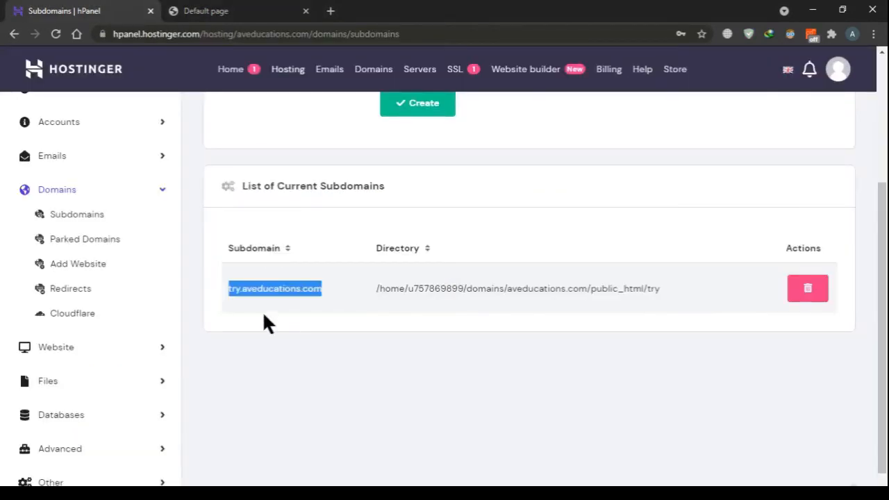
left_click(244, 295)
left_click_drag(241, 288, 352, 299)
key("ctrl+Tab")
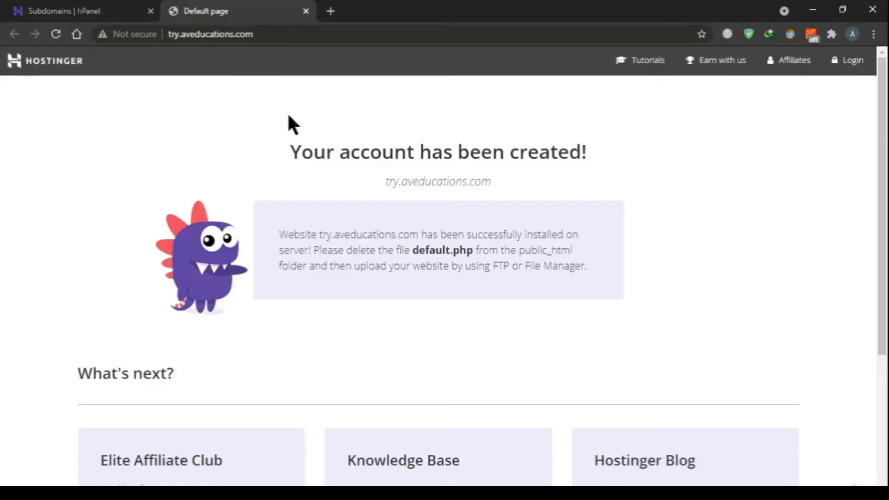
left_click(64, 11)
key("ctrl+Tab")
key("ctrl+Tab")
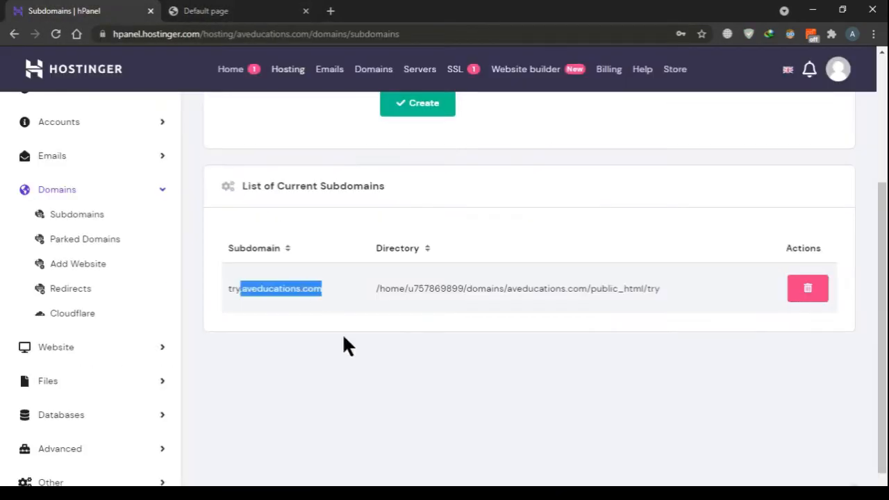
left_click(405, 332)
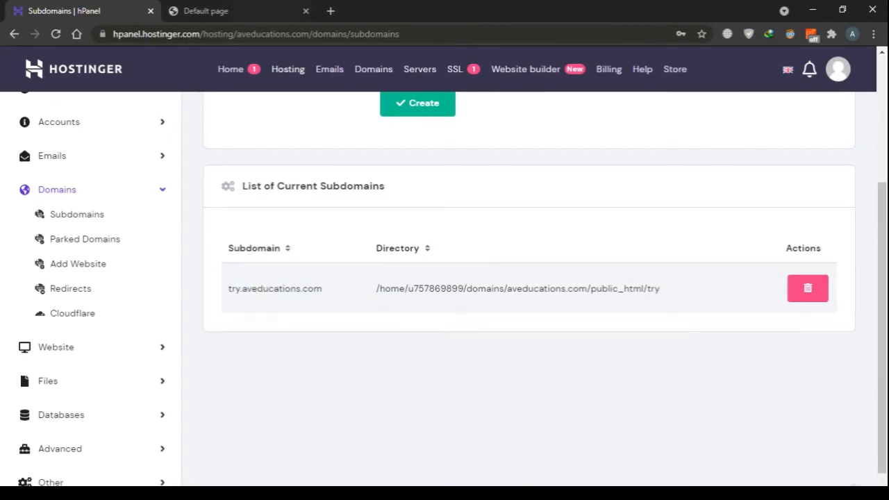
key("ctrl+Tab")
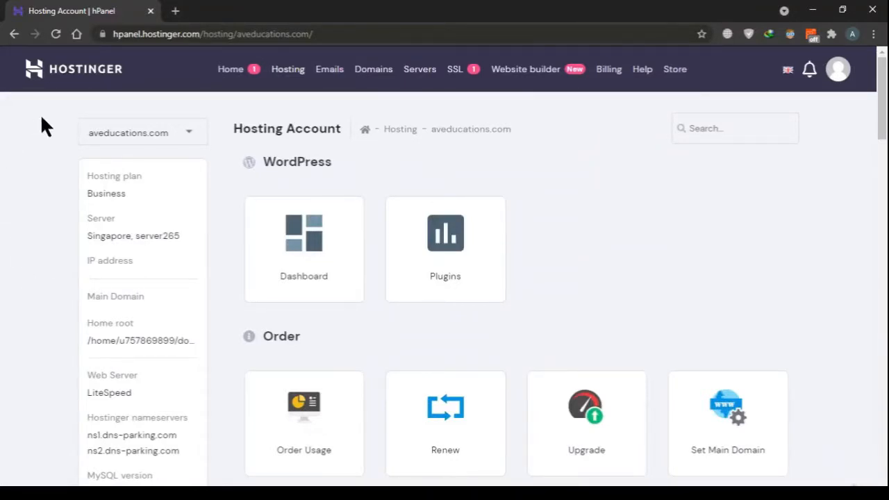
Look through the tool sections available on the Hosting Account page for aveducations.com
scroll(4, 236, "down", 10)
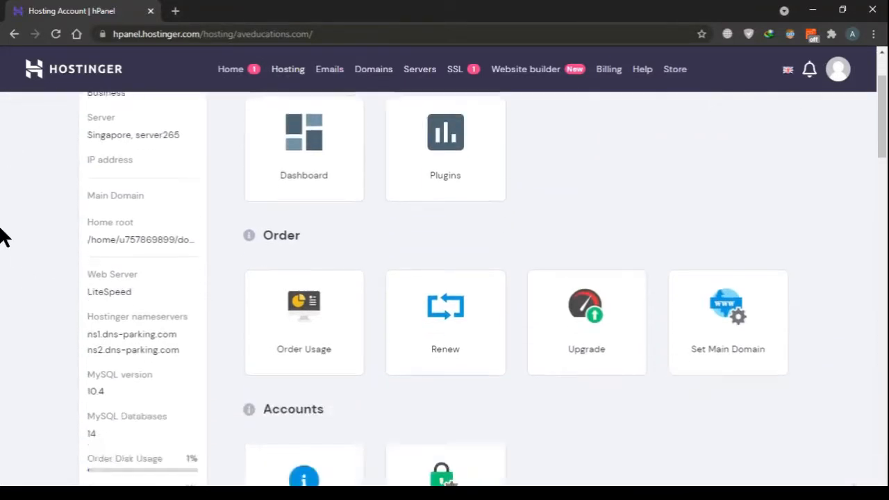
scroll(3, 236, "down", 10)
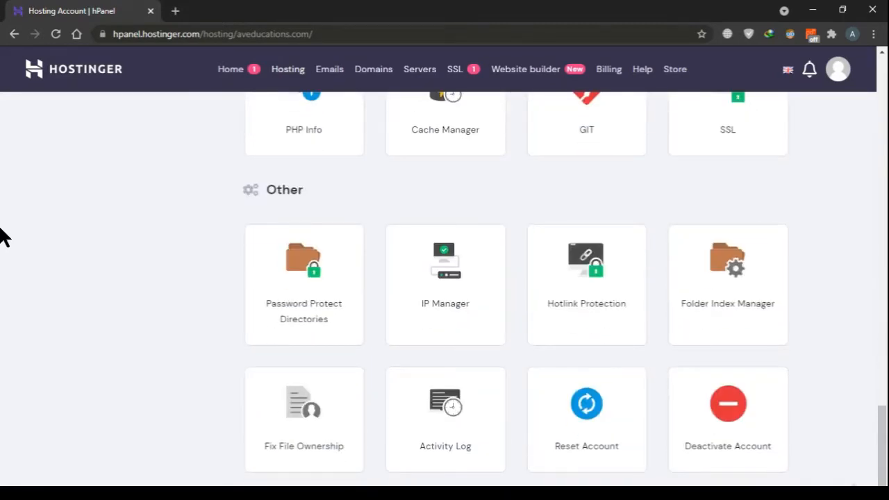
scroll(3, 236, "up", 6)
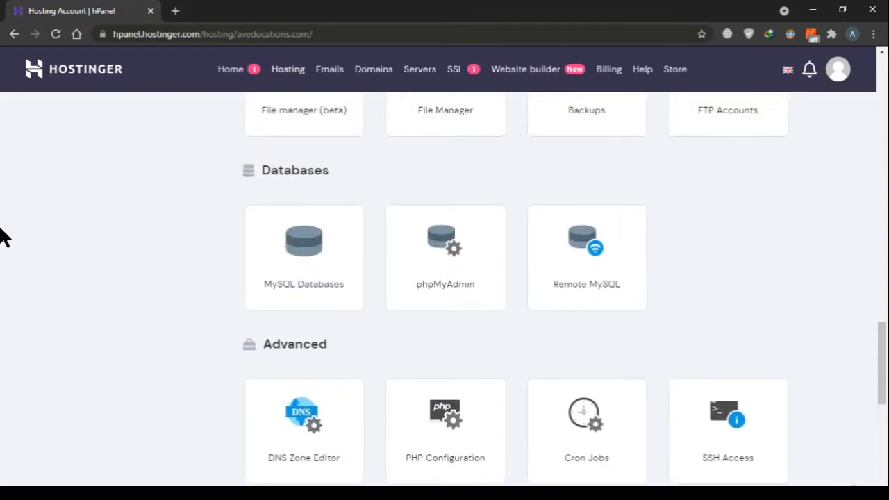
scroll(3, 236, "up", 8)
scroll(3, 236, "down", 3)
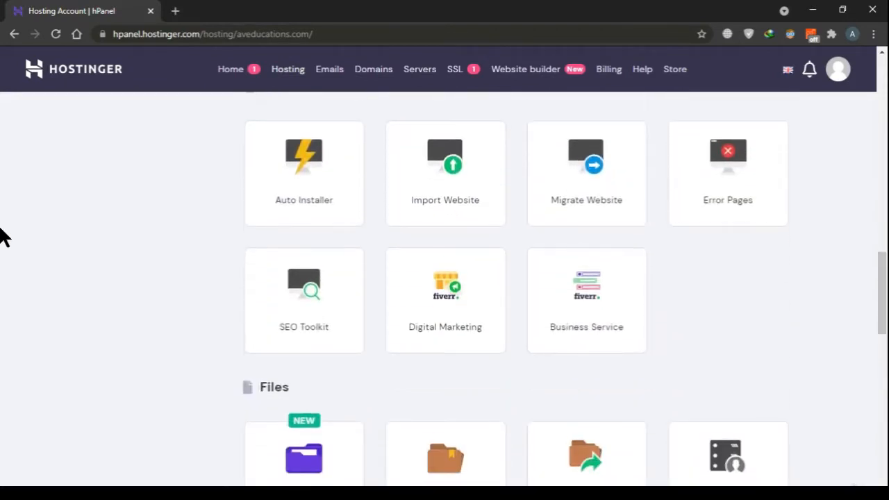
scroll(4, 236, "down", 2)
scroll(4, 236, "down", 1)
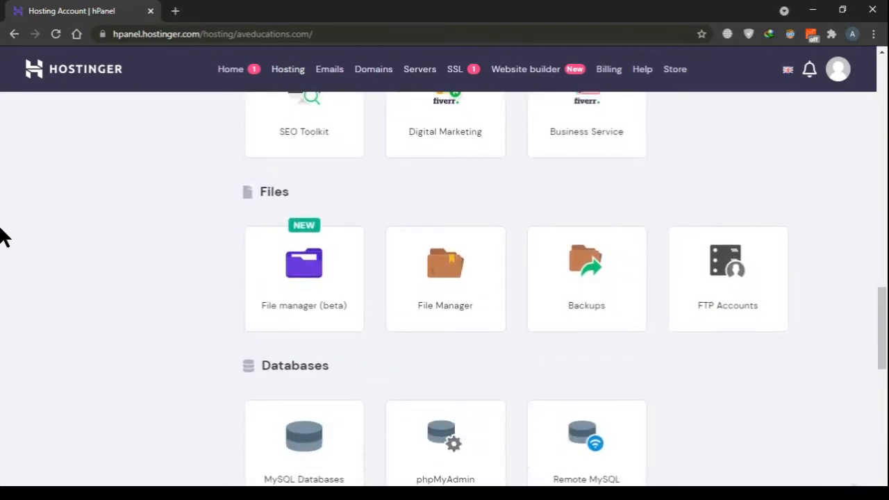
scroll(3, 236, "down", 12)
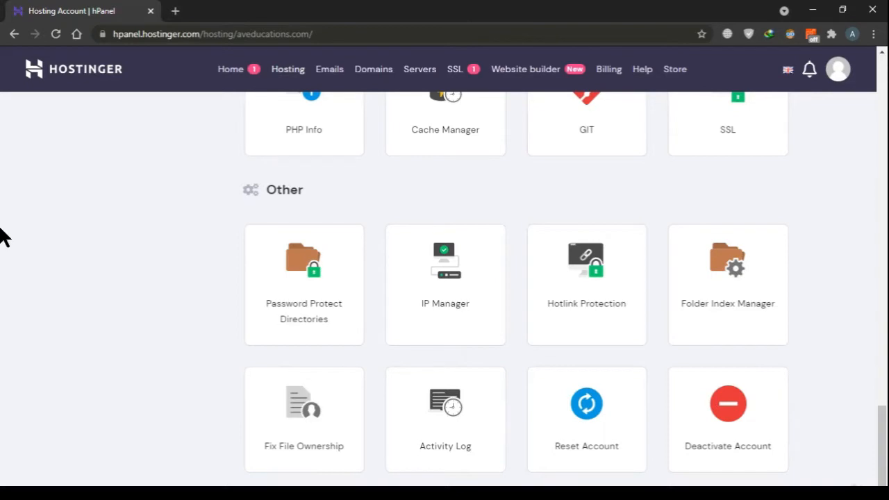
scroll(4, 237, "up", 20)
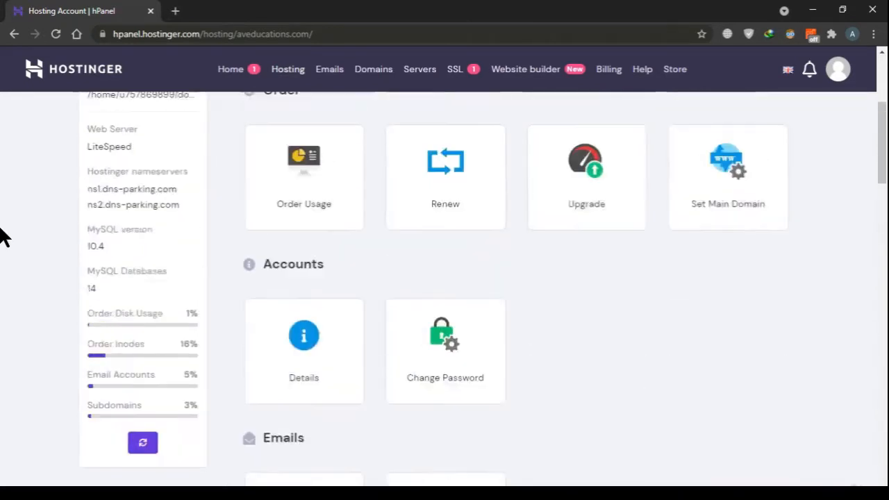
scroll(4, 239, "up", 4)
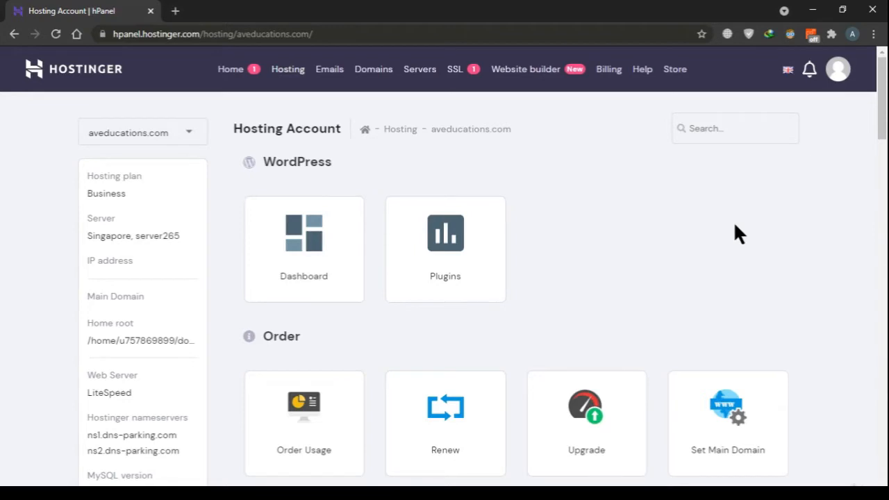
scroll(736, 233, "down", 1)
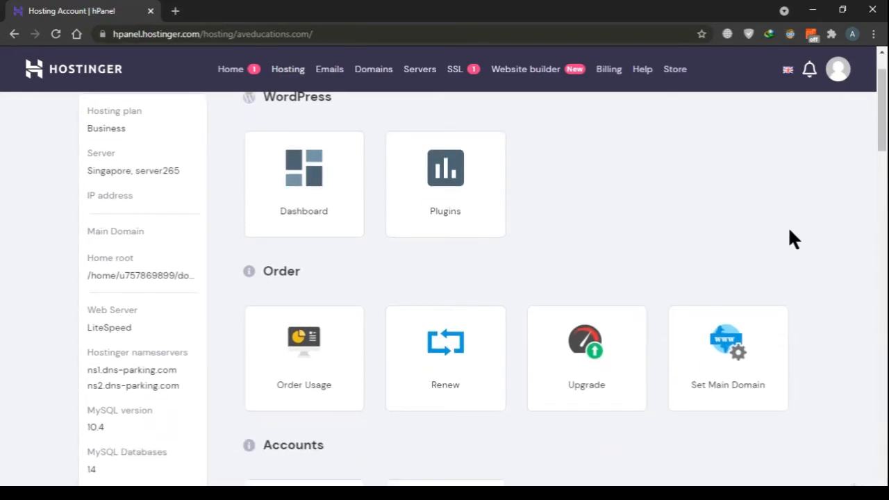
scroll(790, 231, "down", 1)
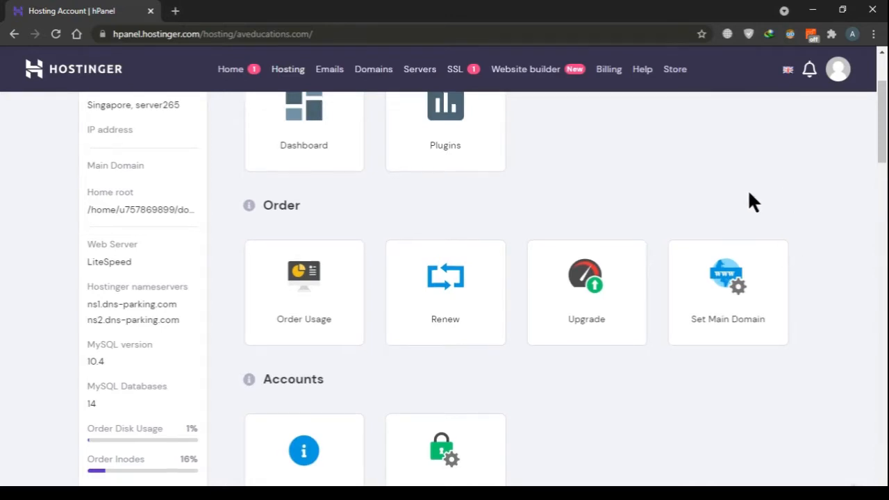
scroll(570, 198, "down", 1)
scroll(569, 199, "up", 3)
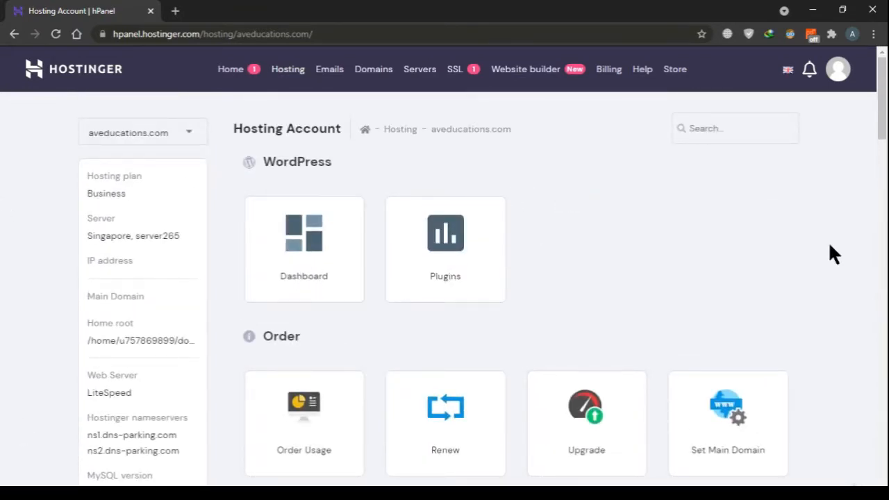
Open the WordPress dashboard for aveducations.com and review its Core, Speed & Security and Site Installs options
scroll(830, 243, "down", 2)
left_click(273, 161)
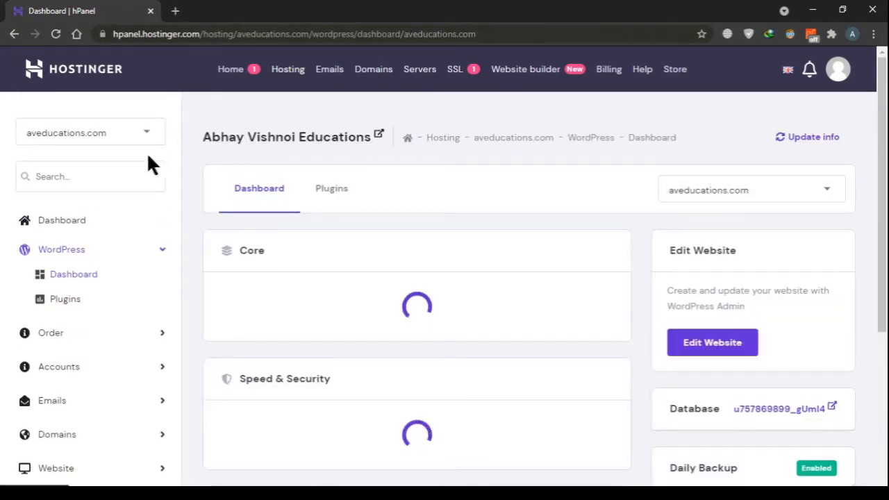
scroll(738, 239, "down", 2)
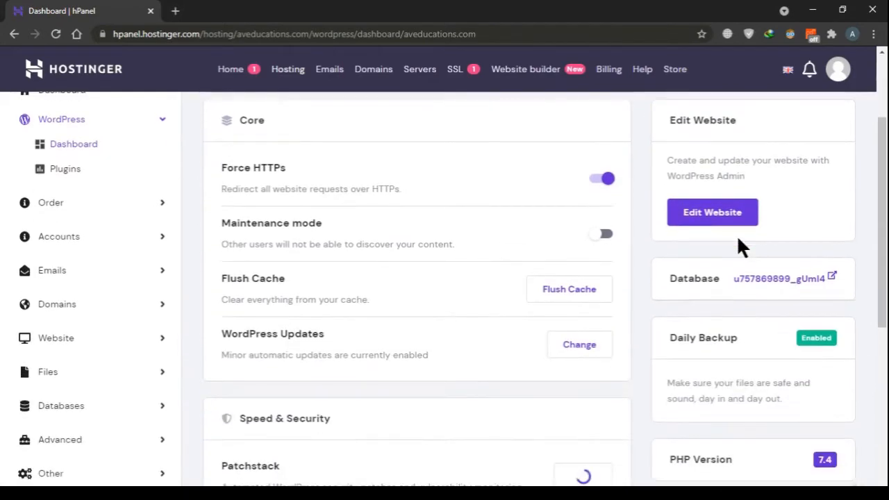
scroll(738, 248, "down", 3)
scroll(99, 248, "up", 5)
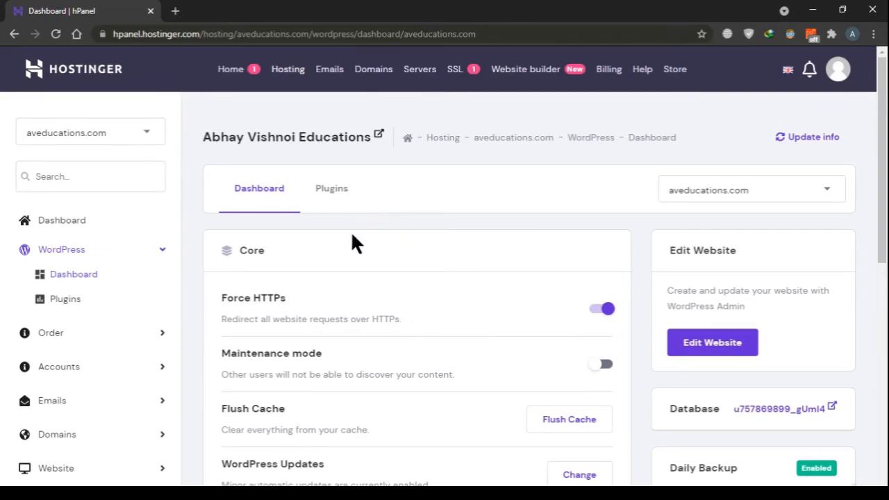
scroll(351, 233, "down", 2)
scroll(420, 243, "down", 5)
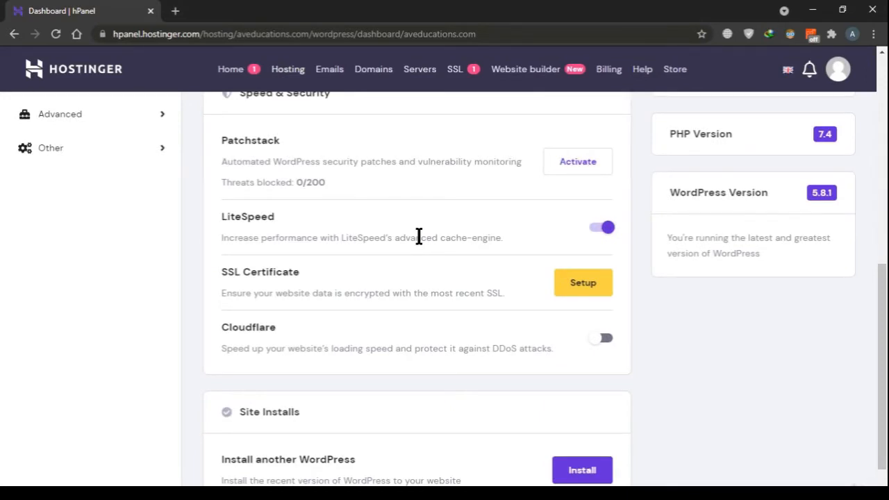
Recheck the Speed & Security, Site Installs and Core options on the WordPress dashboard of aveducations.com
scroll(419, 236, "up", 1)
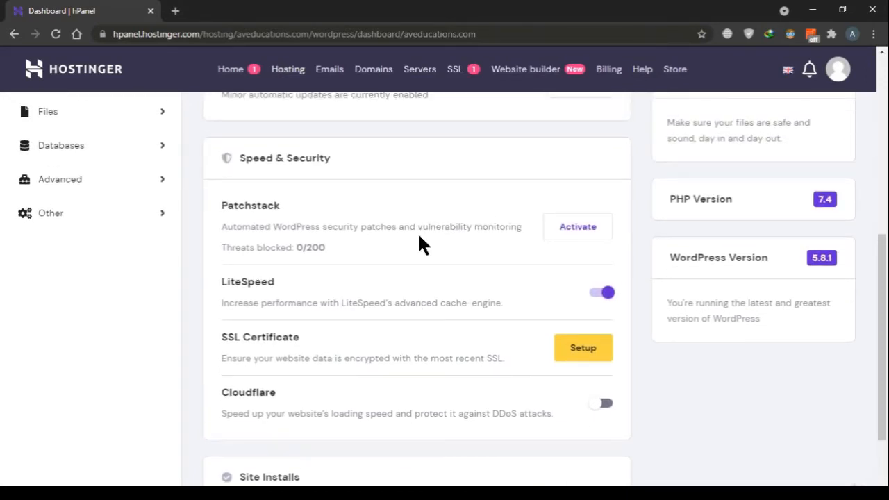
scroll(422, 243, "down", 2)
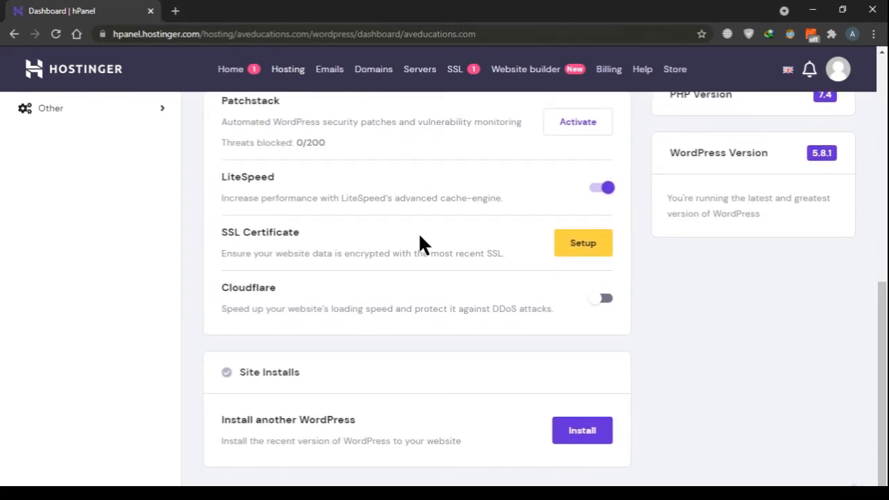
scroll(419, 243, "up", 2)
scroll(765, 309, "up", 3)
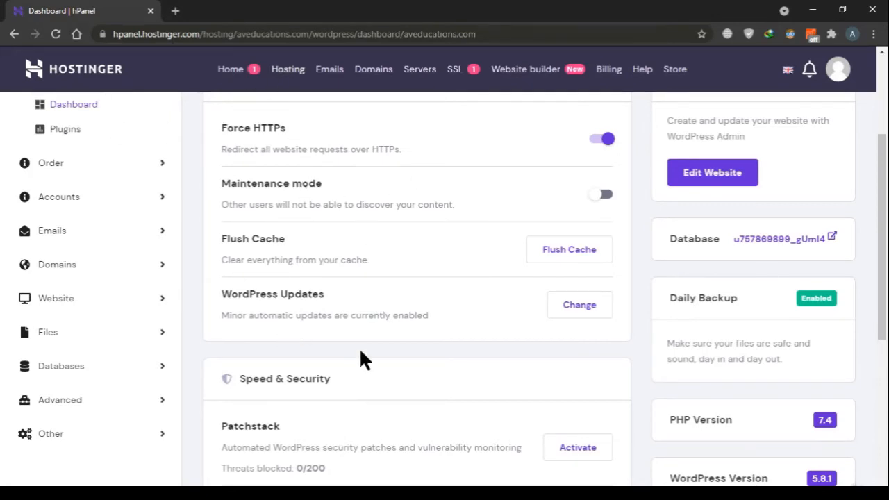
scroll(359, 347, "up", 3)
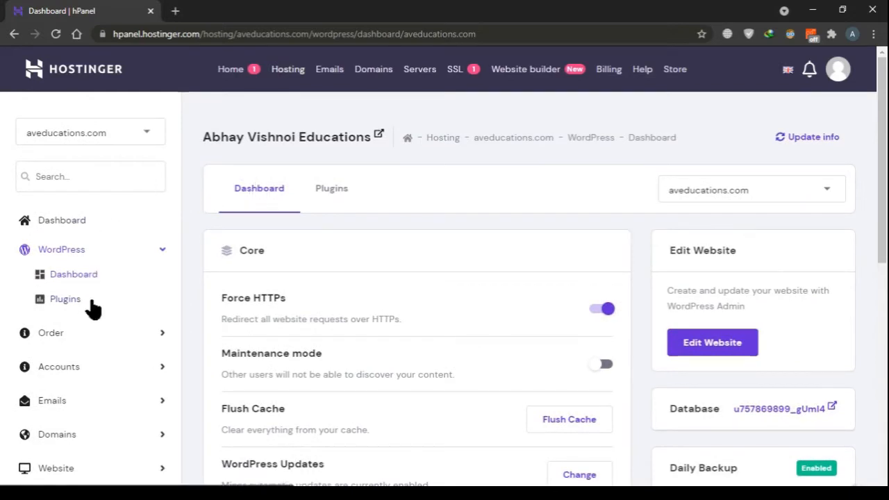
Open the WordPress Plugins page for aveducations.com and review the suggested and installed plugins
left_click(91, 303)
scroll(342, 297, "down", 5)
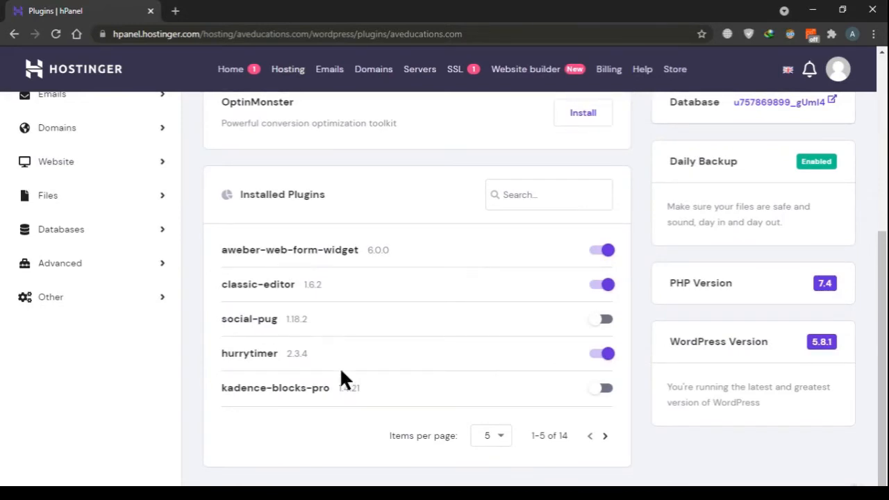
scroll(340, 379, "up", 5)
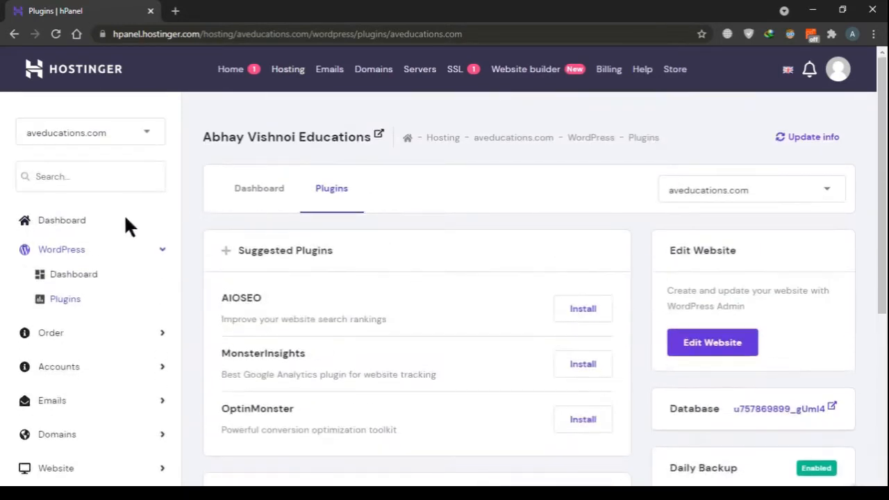
scroll(110, 351, "down", 4)
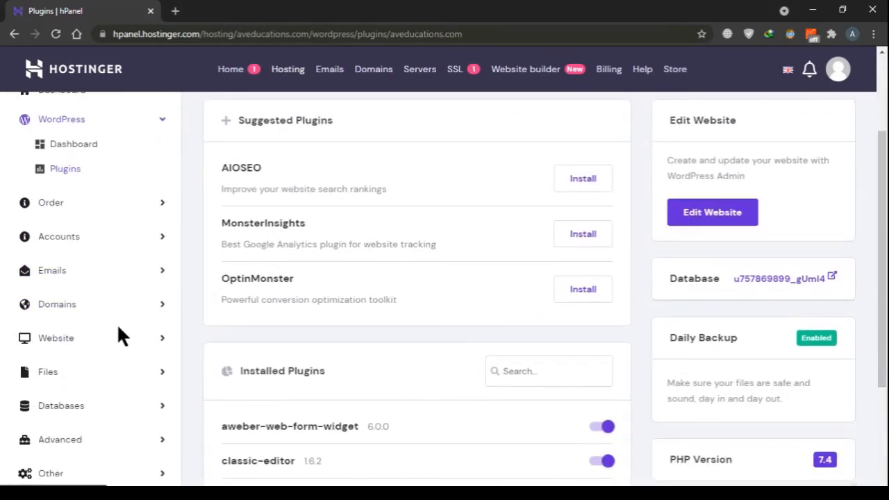
scroll(118, 347, "down", 2)
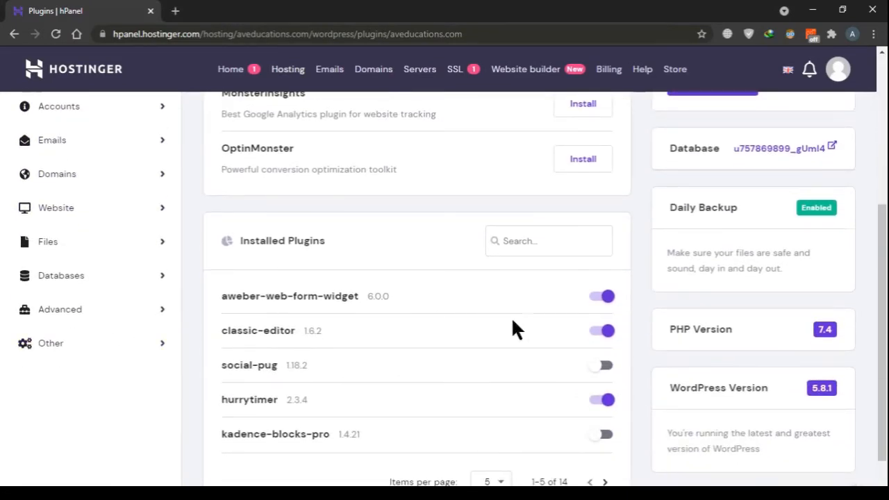
scroll(513, 321, "up", 5)
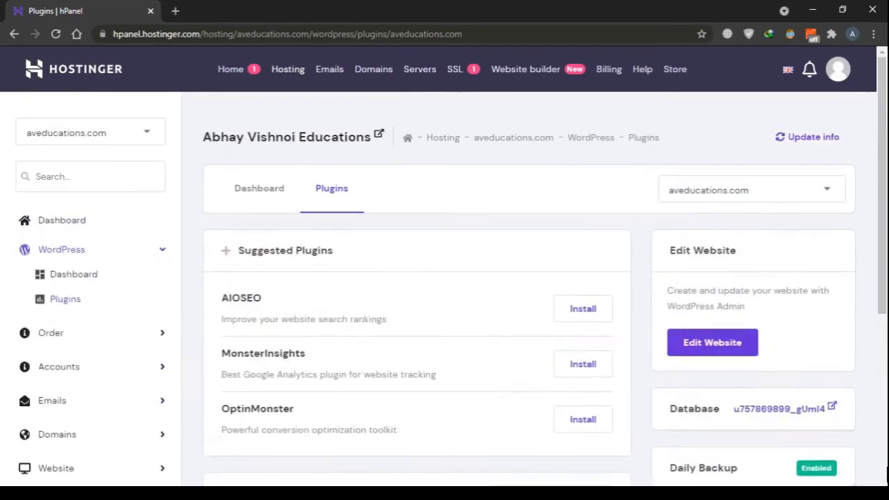
Return to the WordPress dashboard and review its options from Force HTTPs down to Install another WordPress
left_click(283, 194)
scroll(388, 285, "down", 5)
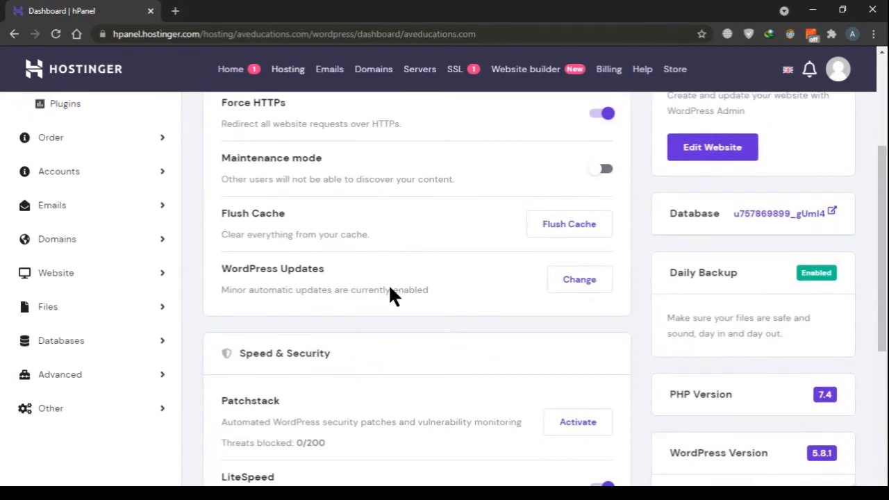
scroll(385, 286, "up", 1)
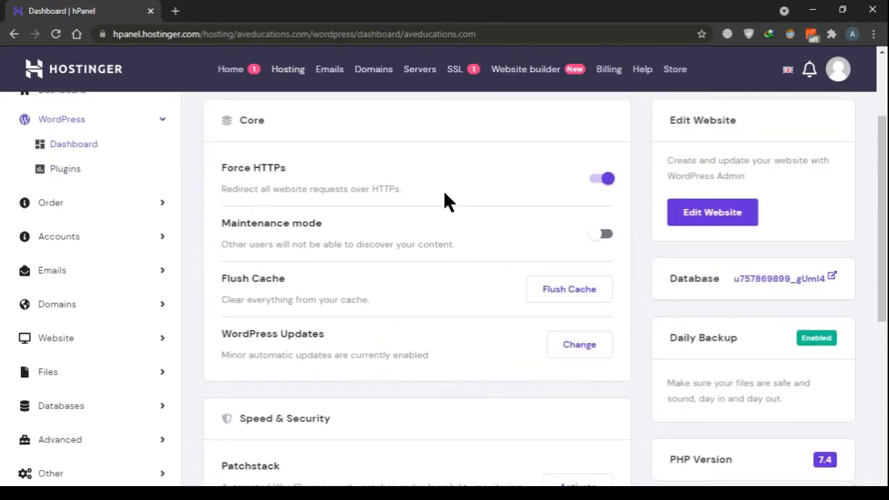
scroll(446, 195, "down", 4)
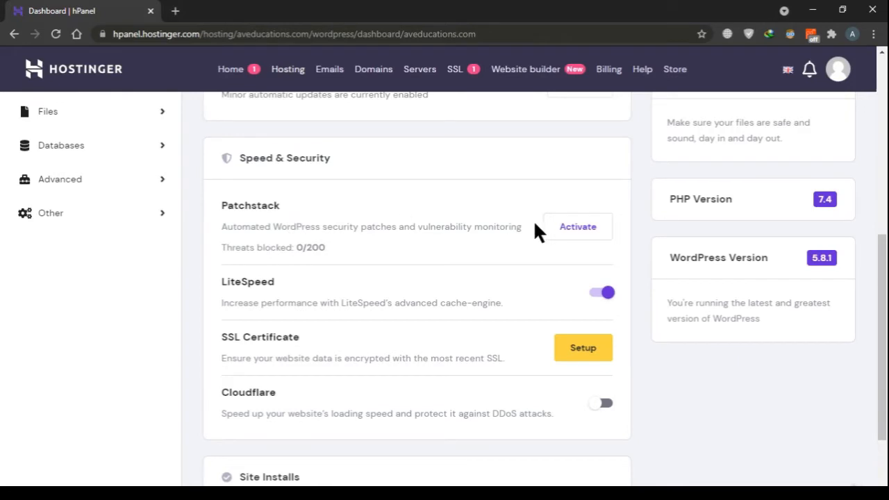
scroll(535, 223, "down", 2)
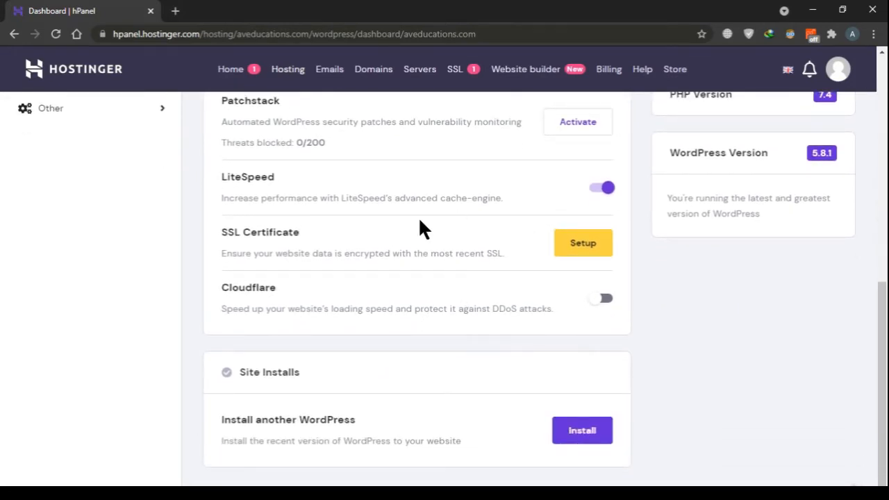
scroll(419, 222, "up", 10)
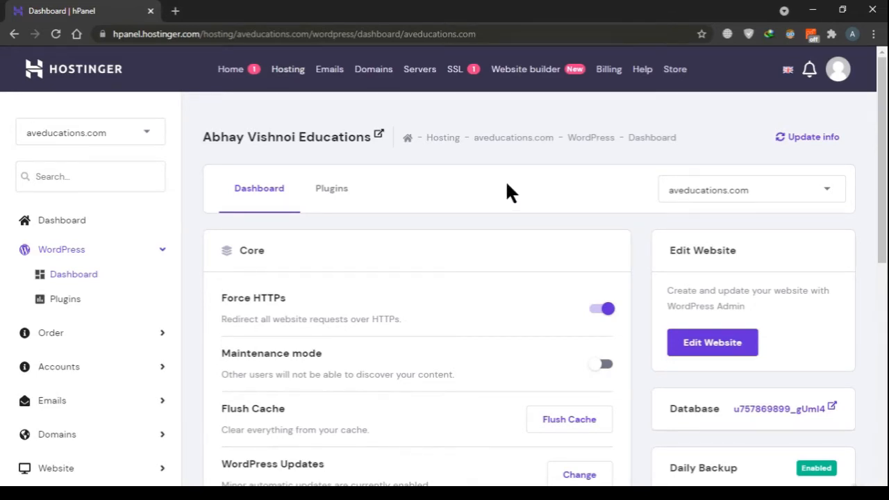
Examine the Database, Daily Backup, PHP Version and WordPress Version cards alongside the security and site install options
scroll(478, 250, "down", 3)
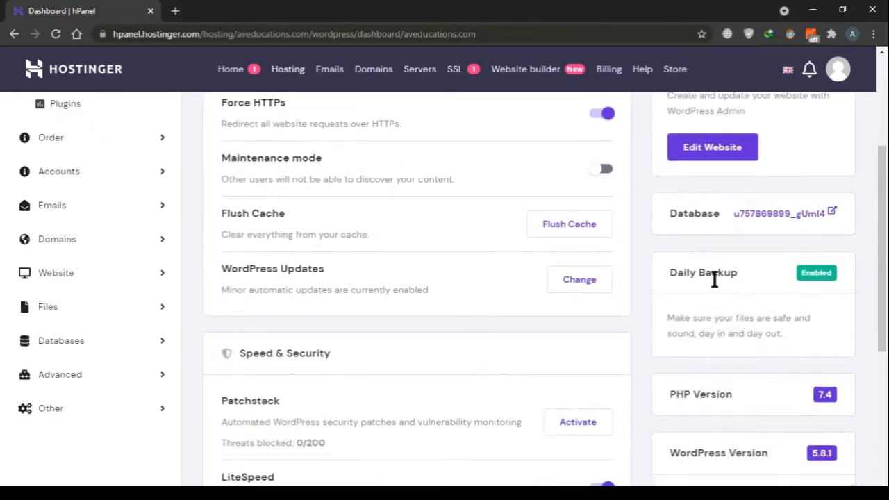
scroll(699, 274, "down", 3)
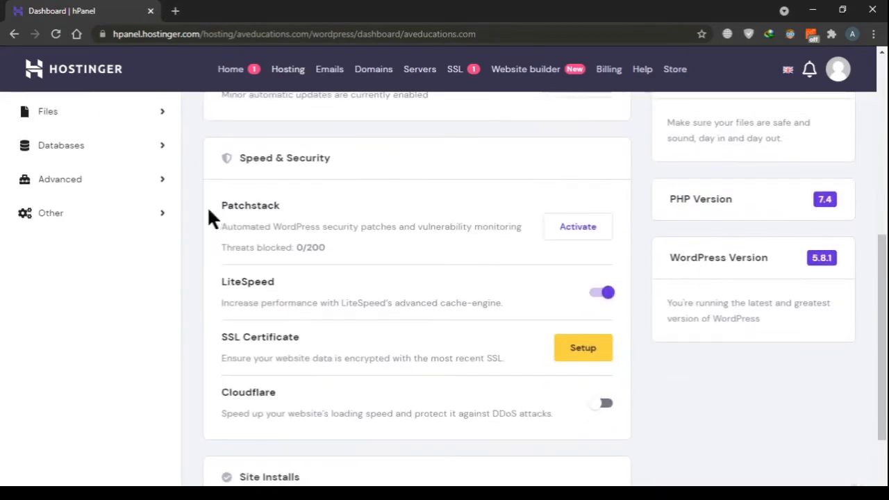
scroll(512, 281, "down", 2)
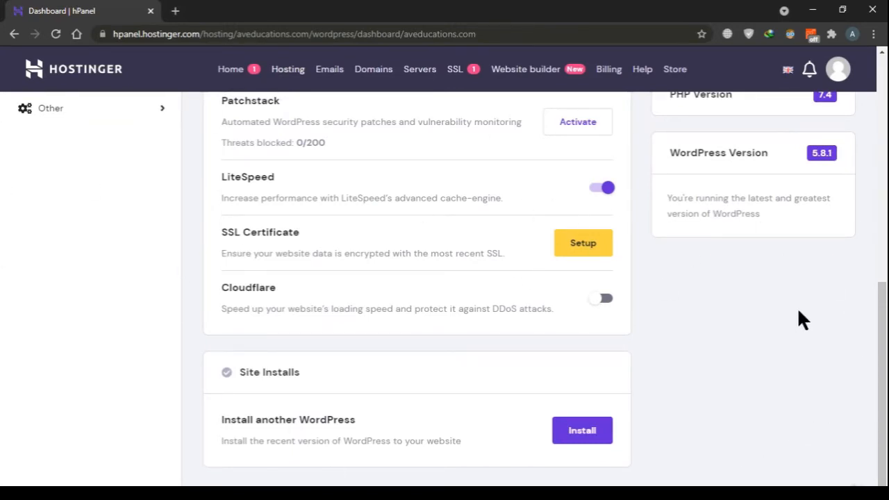
scroll(611, 201, "up", 1)
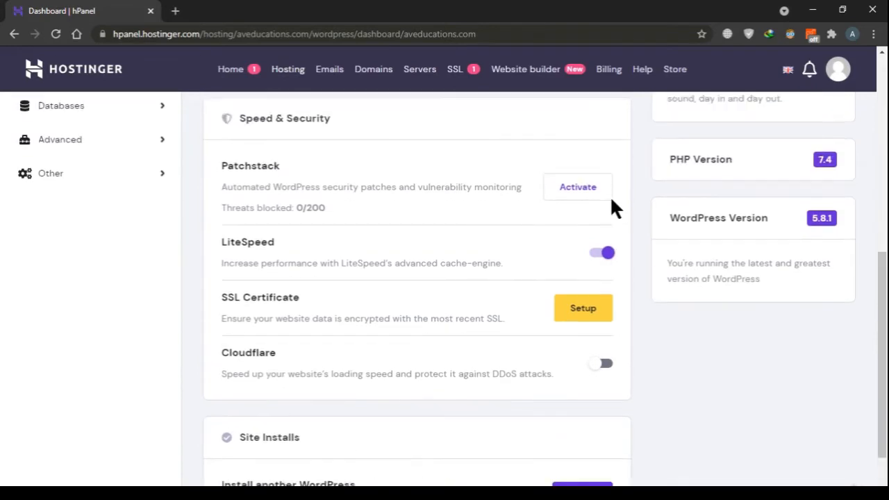
scroll(652, 280, "up", 3)
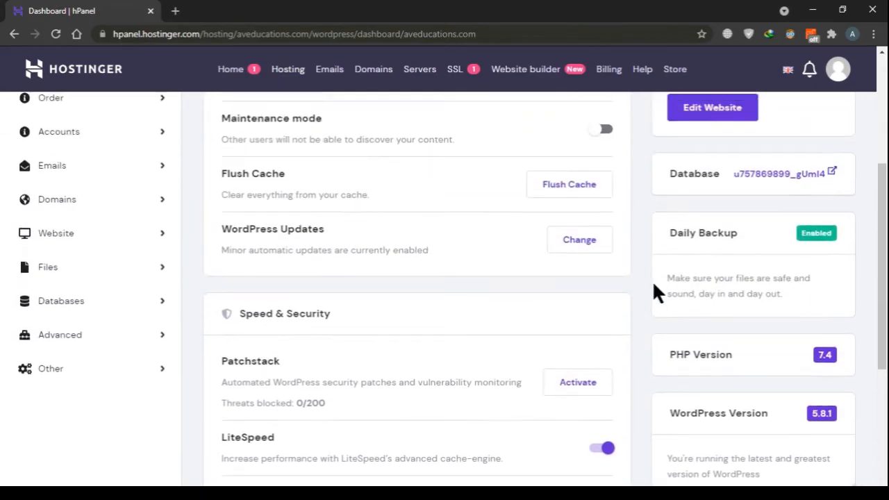
scroll(653, 285, "up", 1)
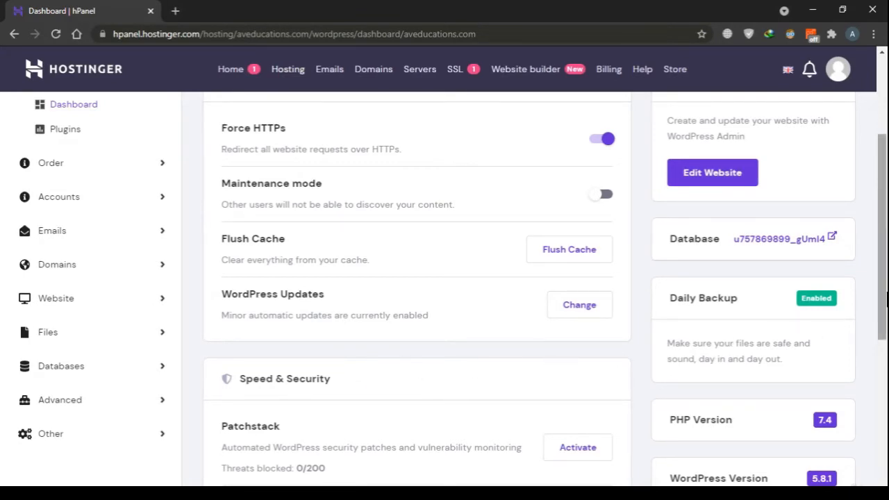
scroll(883, 300, "up", 3)
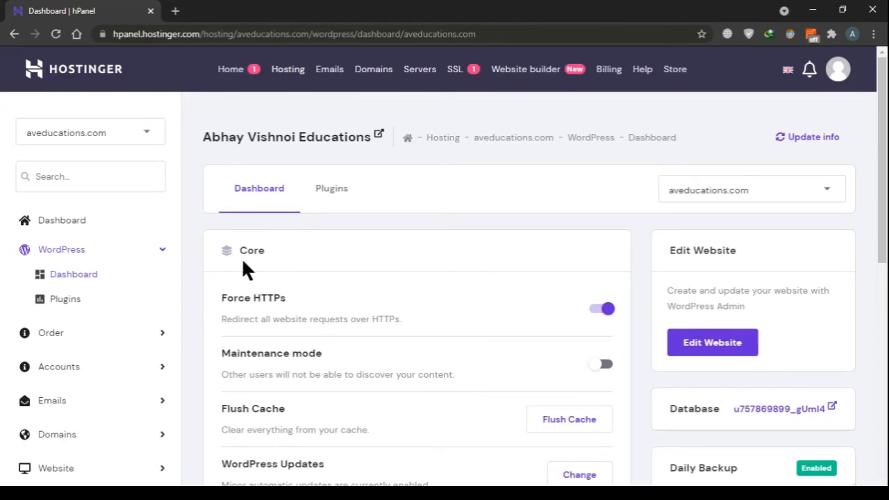
scroll(438, 431, "down", 3)
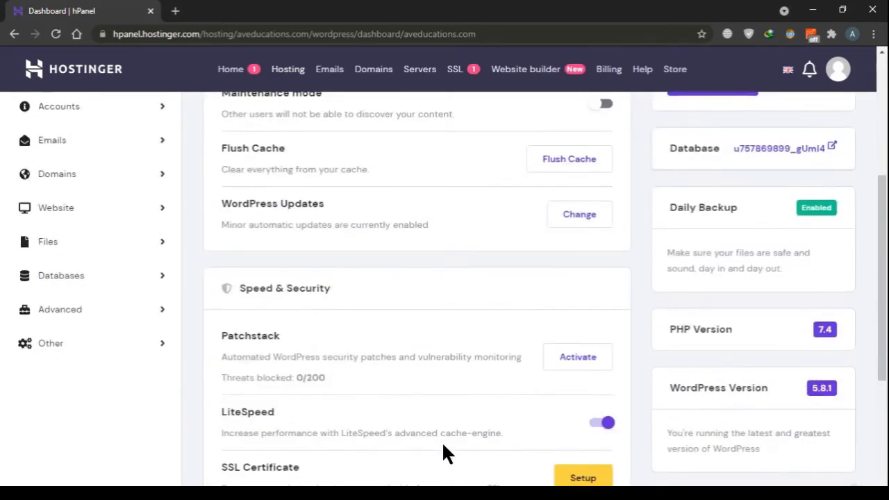
scroll(443, 445, "down", 3)
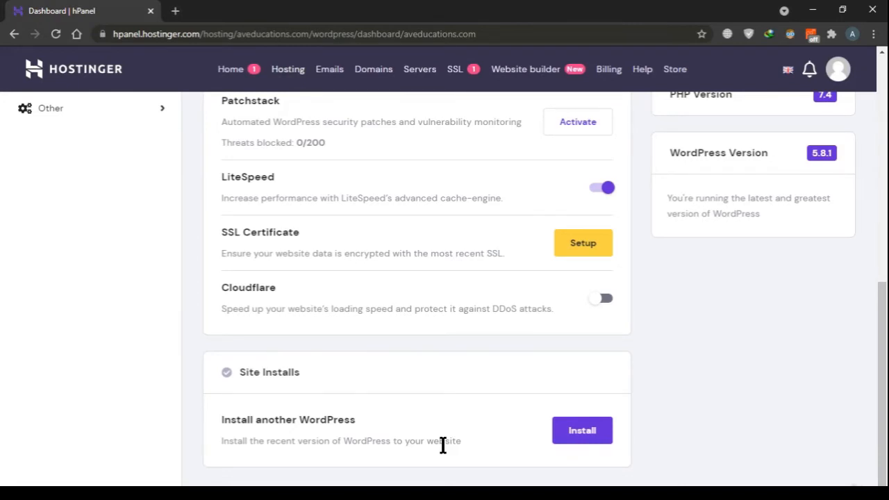
scroll(443, 446, "up", 8)
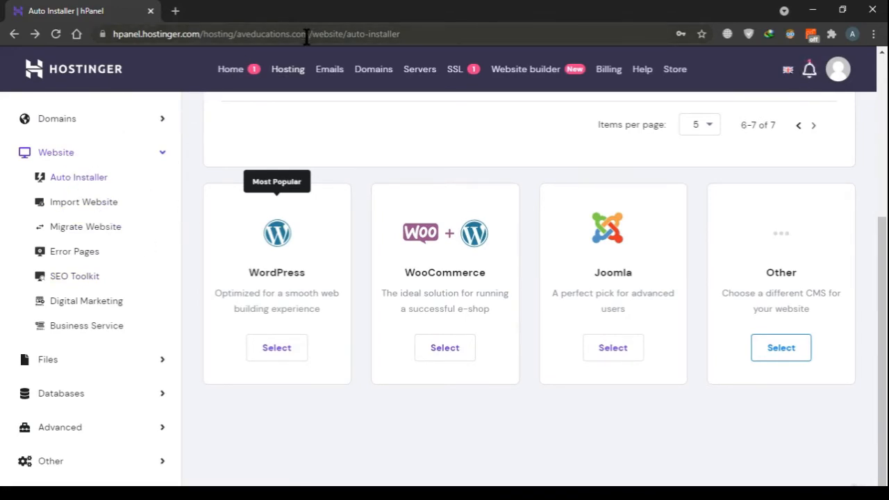
Open the WordPress installation form from the Auto Installer of aveducations.com
scroll(89, 199, "up", 5)
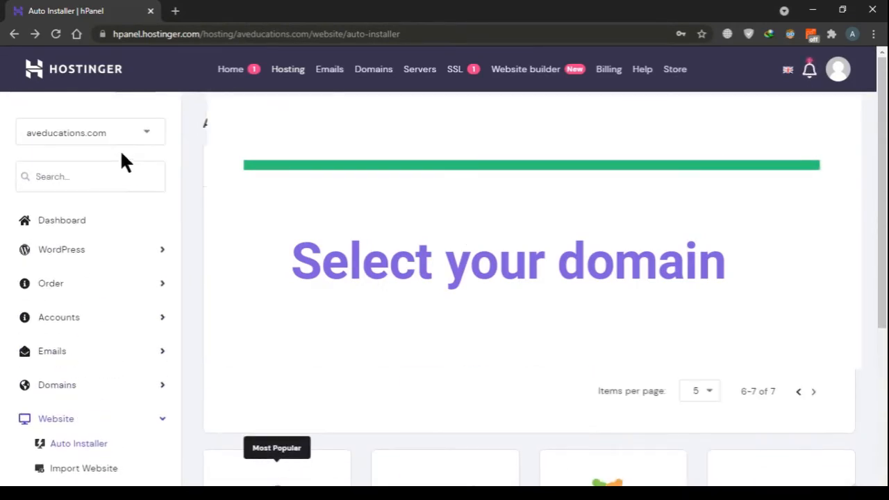
scroll(151, 155, "down", 4)
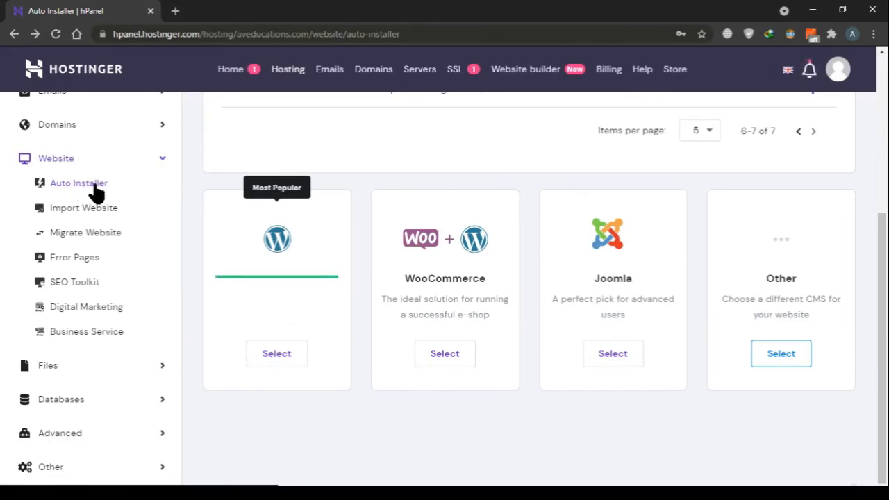
left_click(279, 358)
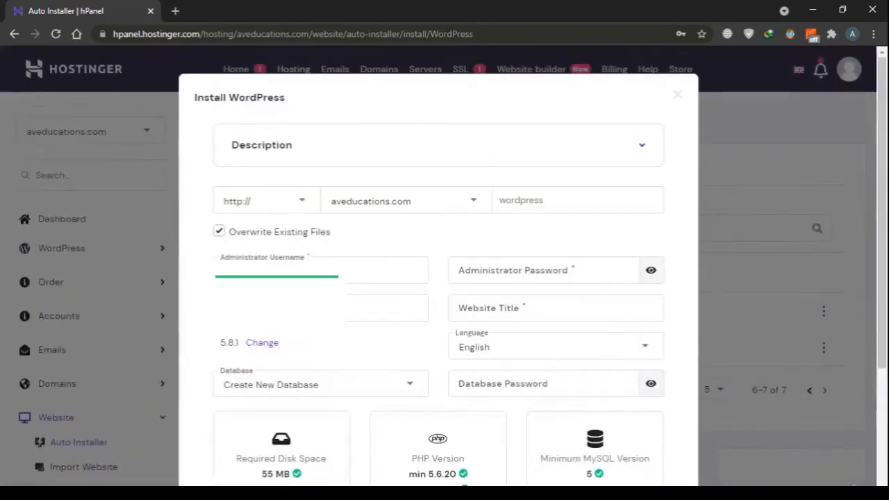
Set the WordPress installation domain to try.aveducations.com and fill in the administrator username and password
left_click(458, 205)
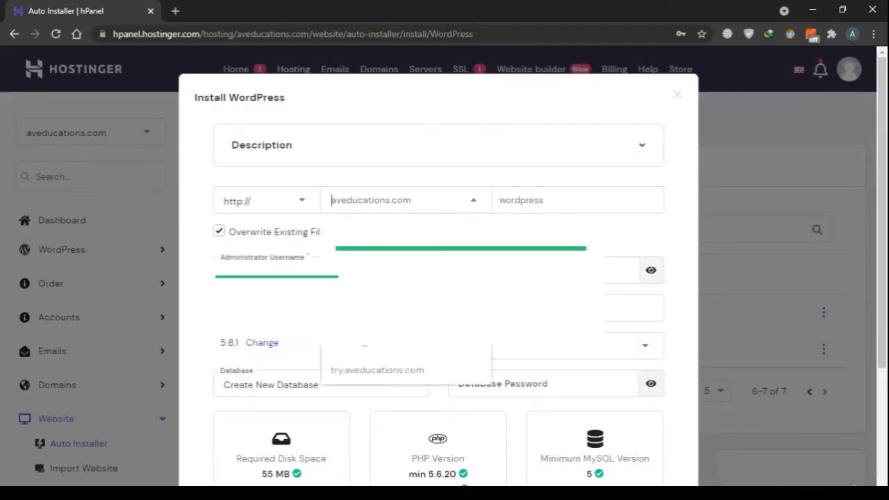
left_click(419, 373)
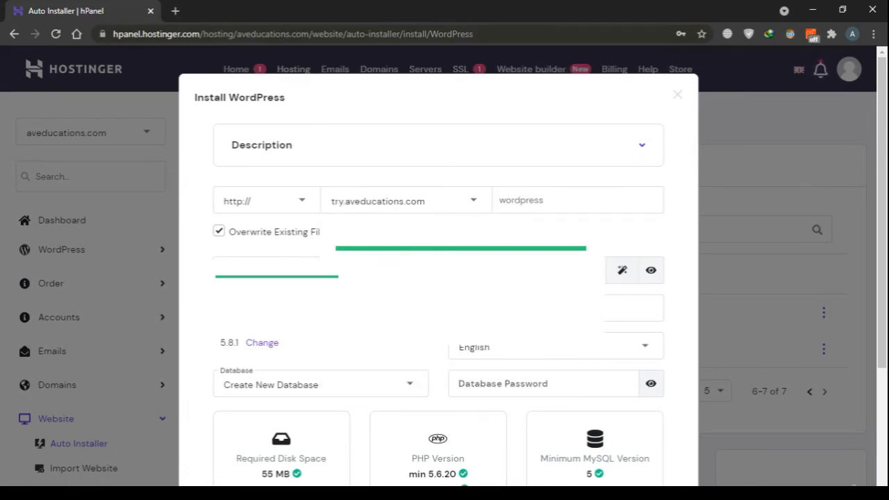
scroll(349, 206, "down", 1)
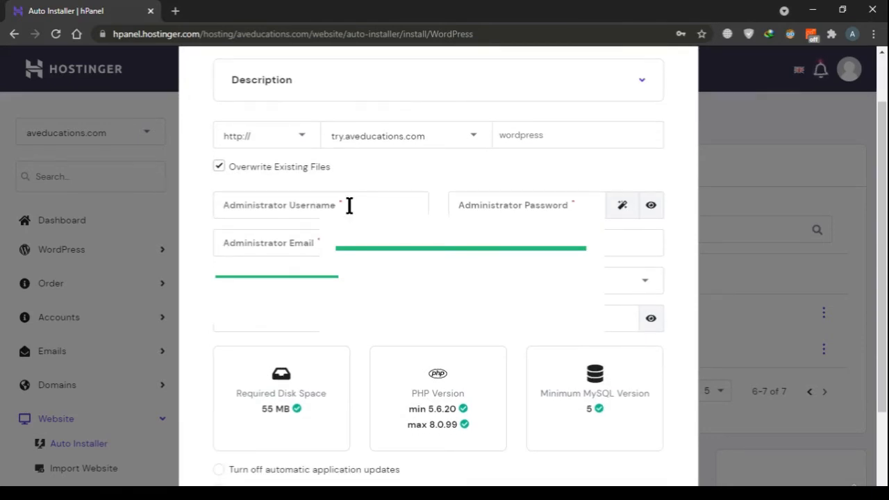
scroll(349, 206, "up", 1)
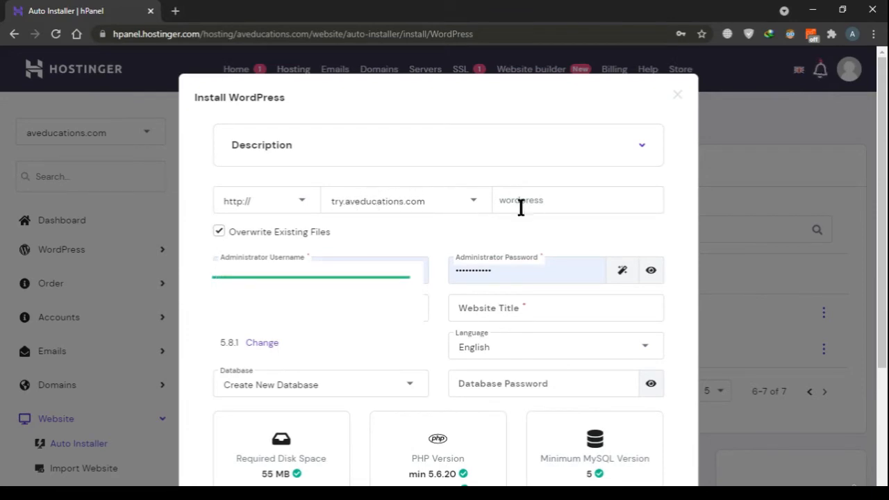
left_click(256, 208)
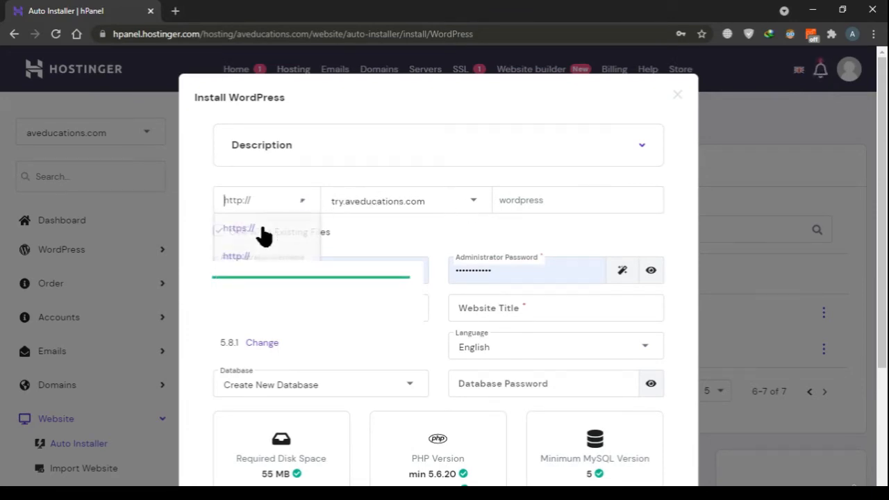
left_click(254, 228)
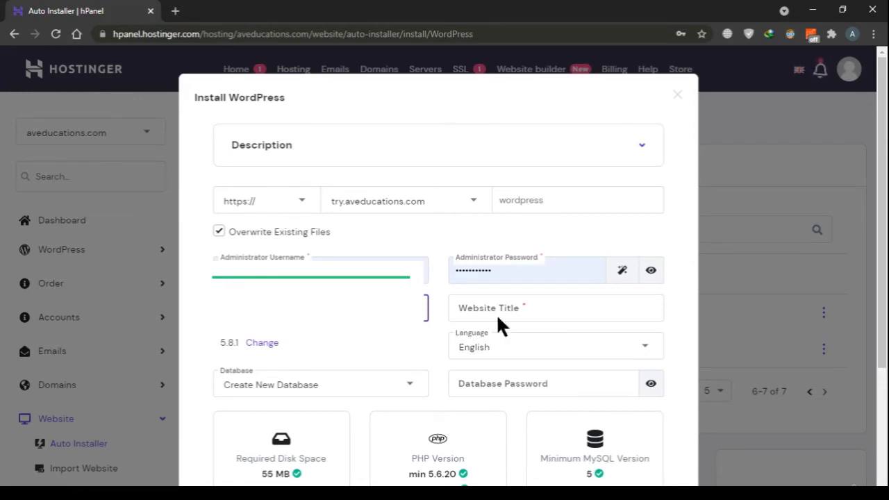
left_click(570, 301)
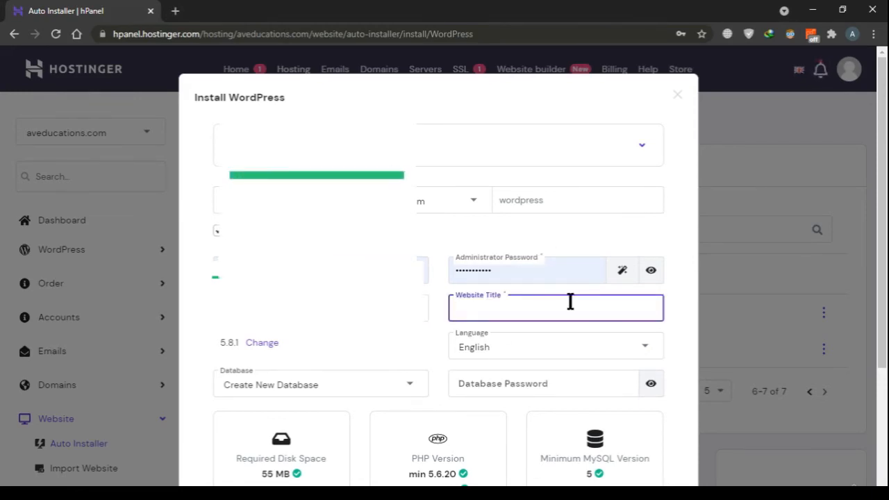
type("try")
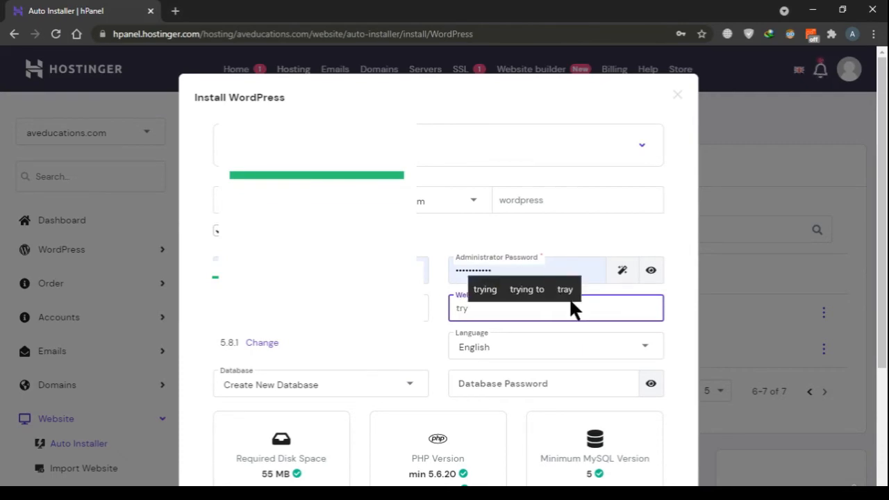
type("aveducation")
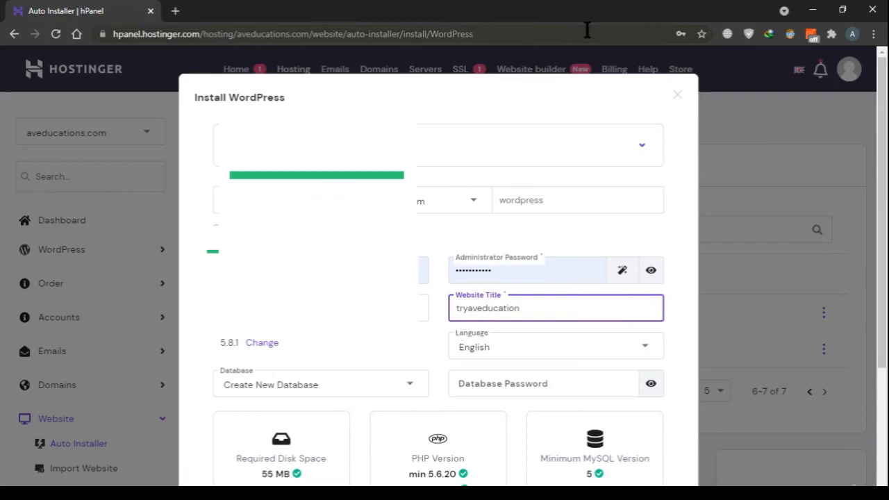
Fill in the database password, check the remaining installation settings and submit the WordPress installation
scroll(473, 374, "down", 2)
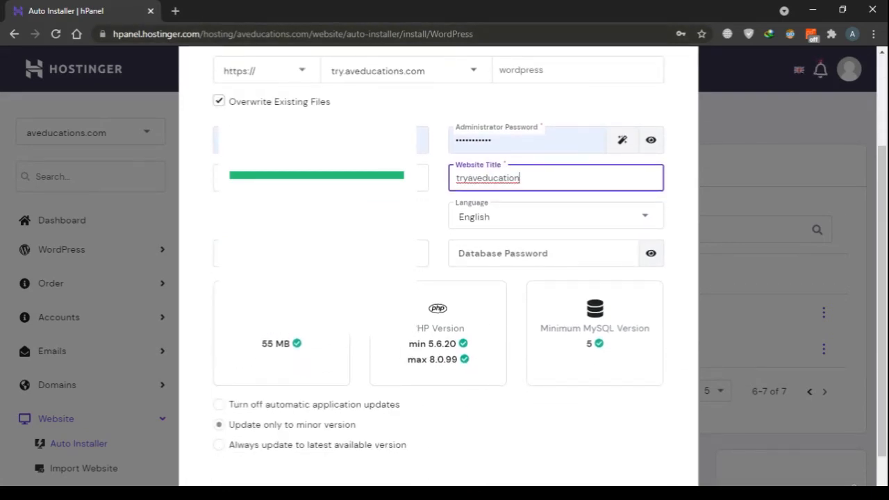
left_click(626, 265)
key("ctrl+v")
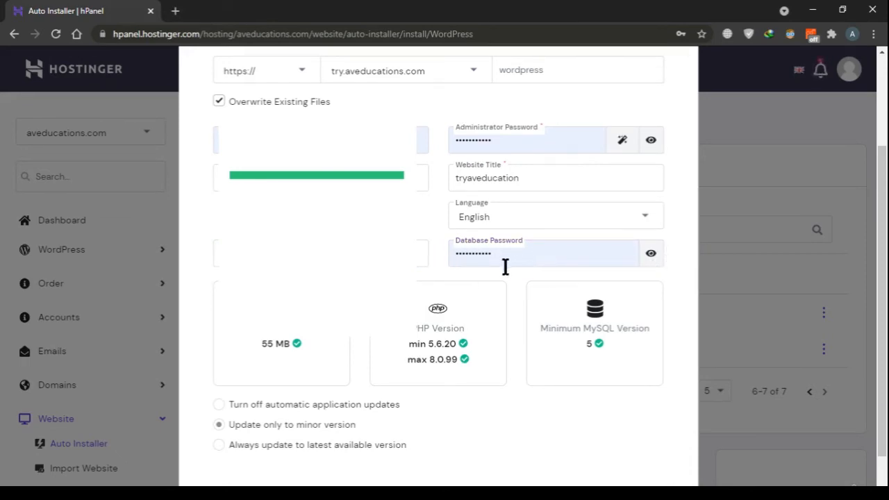
scroll(526, 292, "down", 1)
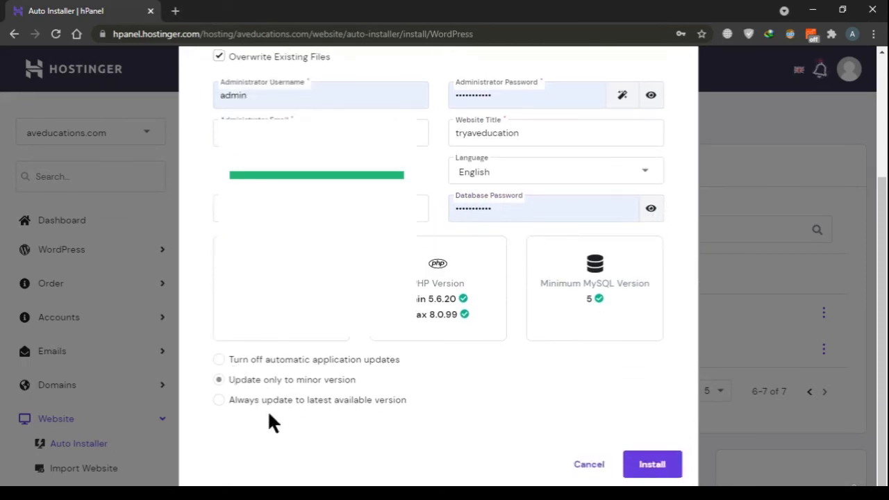
scroll(308, 389, "up", 4)
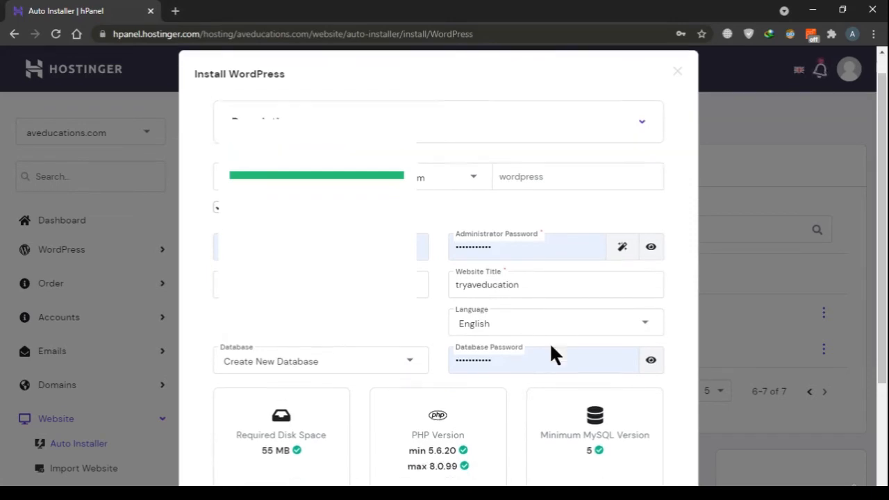
scroll(549, 341, "down", 4)
left_click(654, 473)
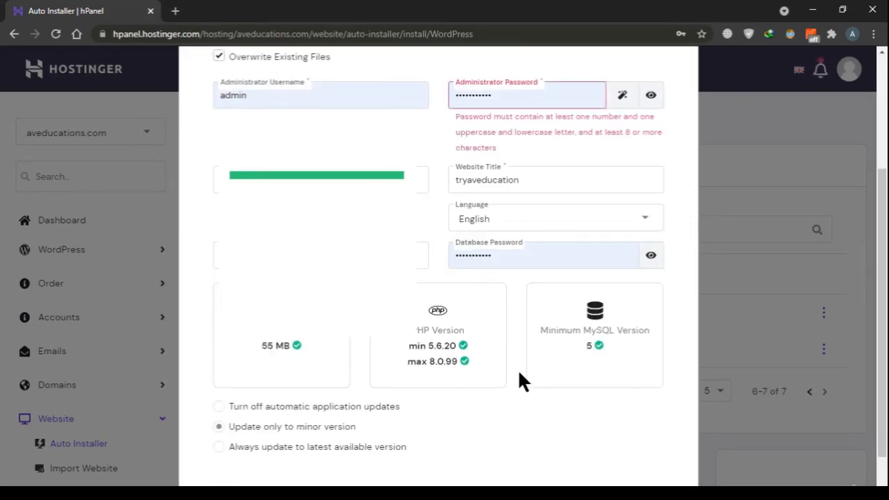
Replace the administrator password with one that meets the stated rules and submit the WordPress installation again
double_click(545, 95)
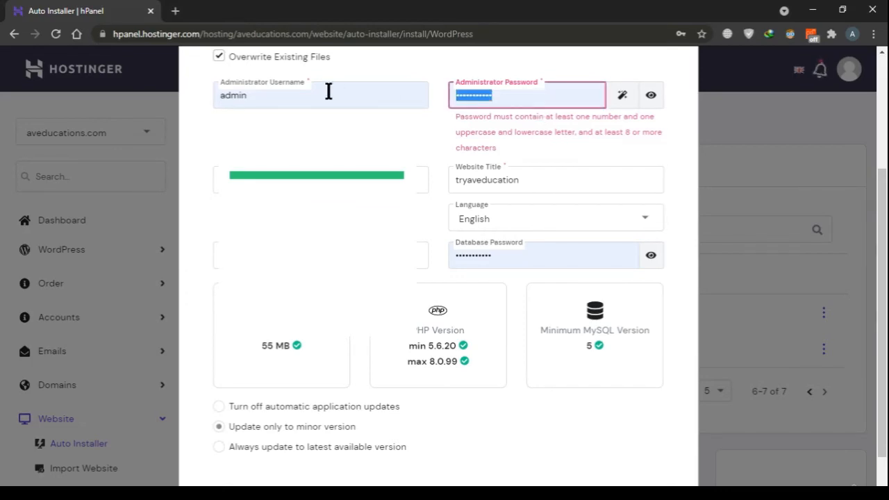
key("BackSpace")
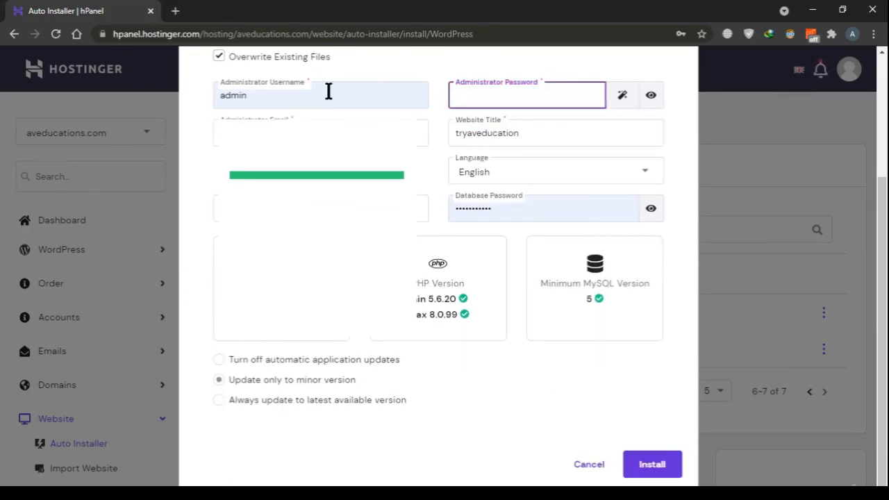
type("••••••••••")
left_click(629, 465)
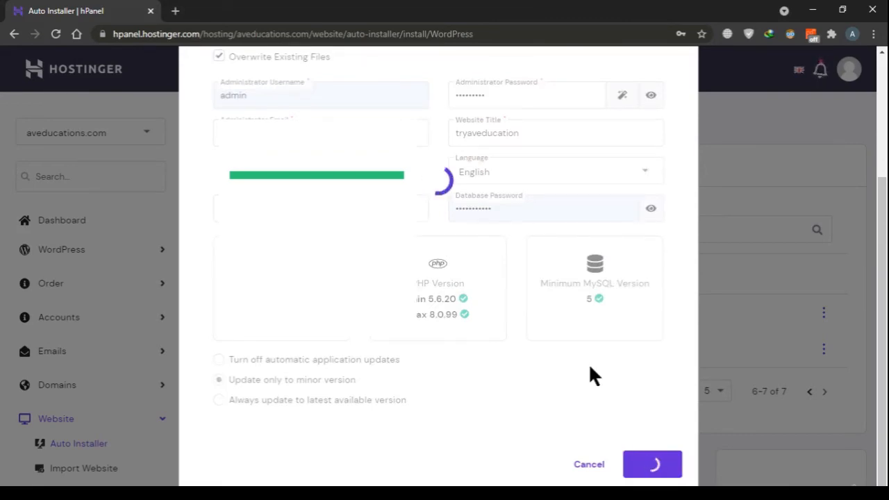
scroll(535, 343, "up", 5)
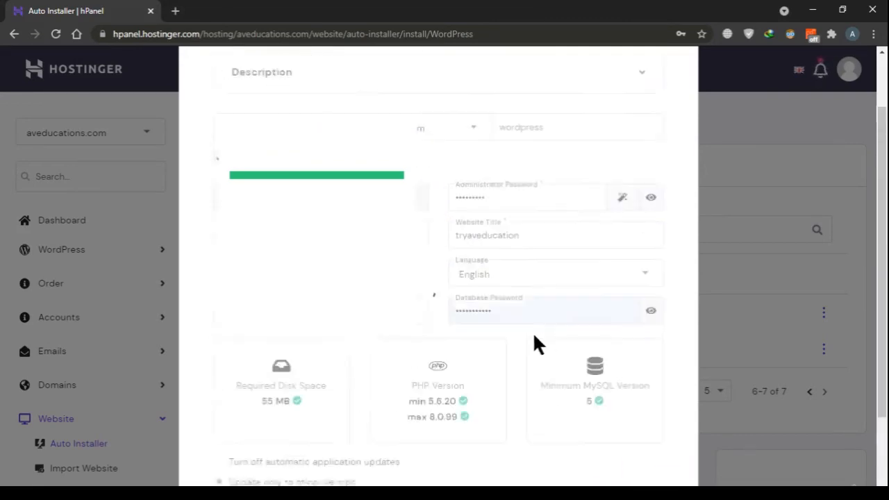
scroll(303, 341, "down", 5)
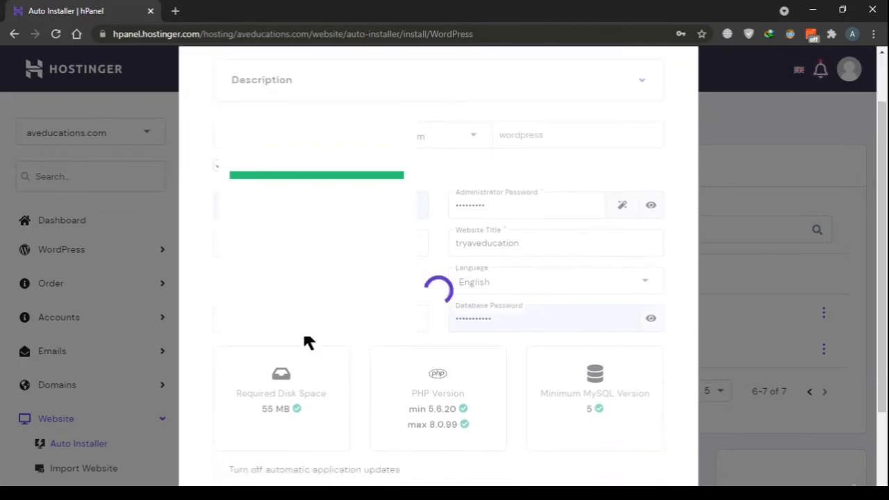
scroll(470, 375, "up", 2)
scroll(470, 367, "up", 2)
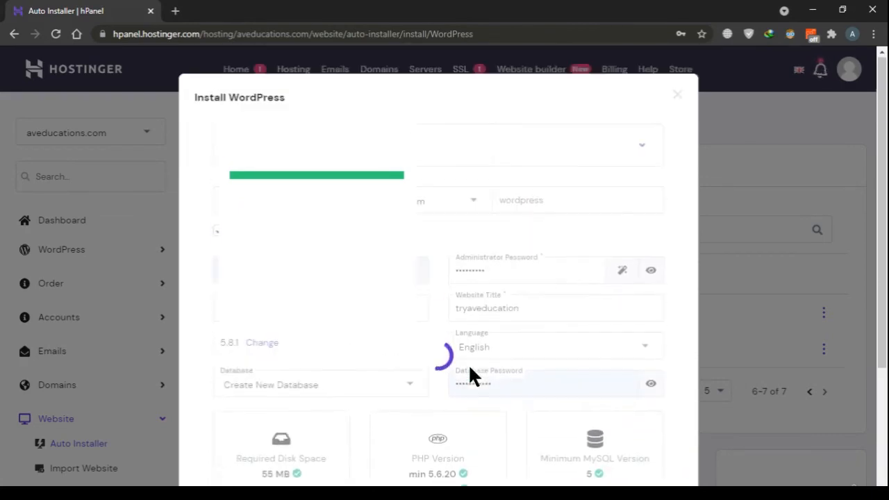
scroll(510, 234, "down", 1)
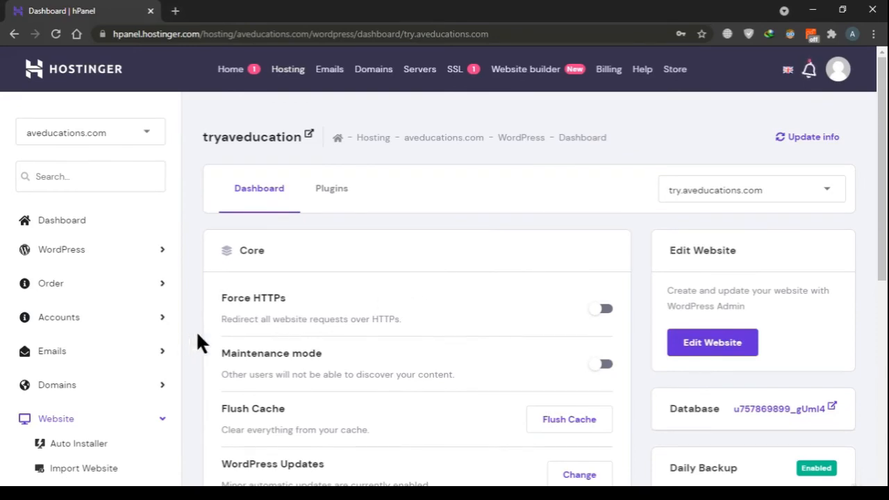
Try to turn on Force HTTPs by installing an SSL certificate for try.aveducations.com, and close the SSL dialog
left_click(603, 314)
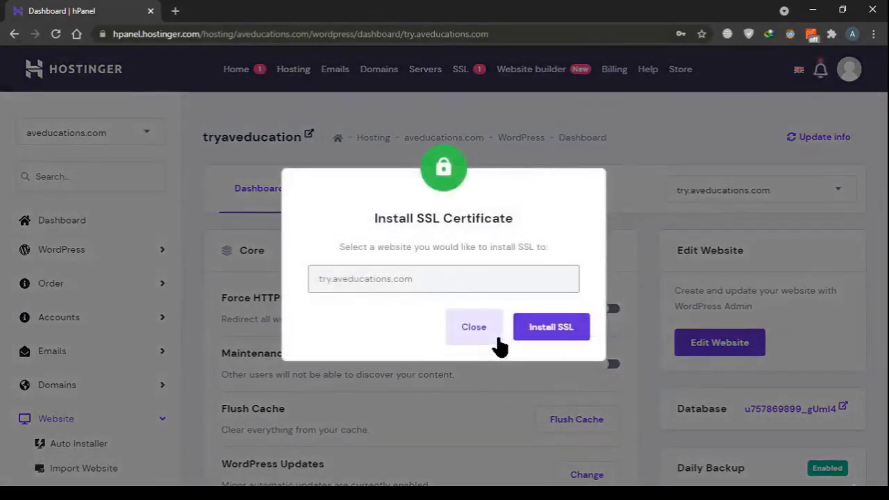
left_click(547, 330)
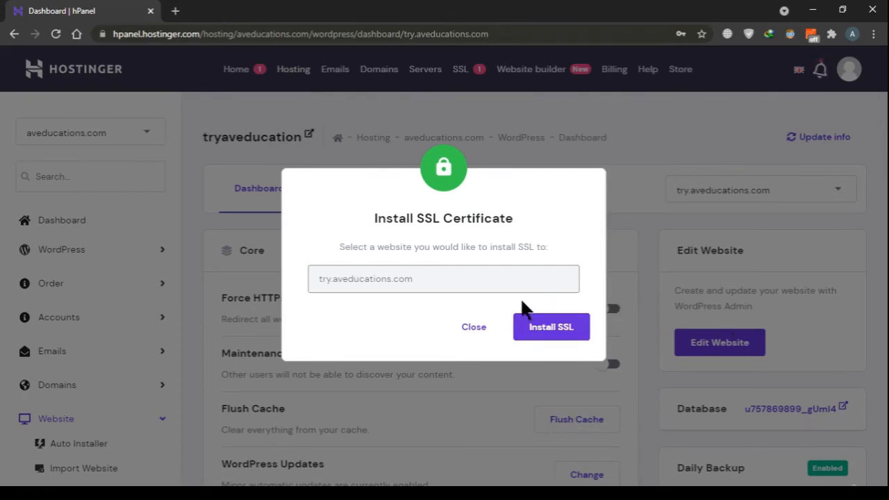
left_click(464, 327)
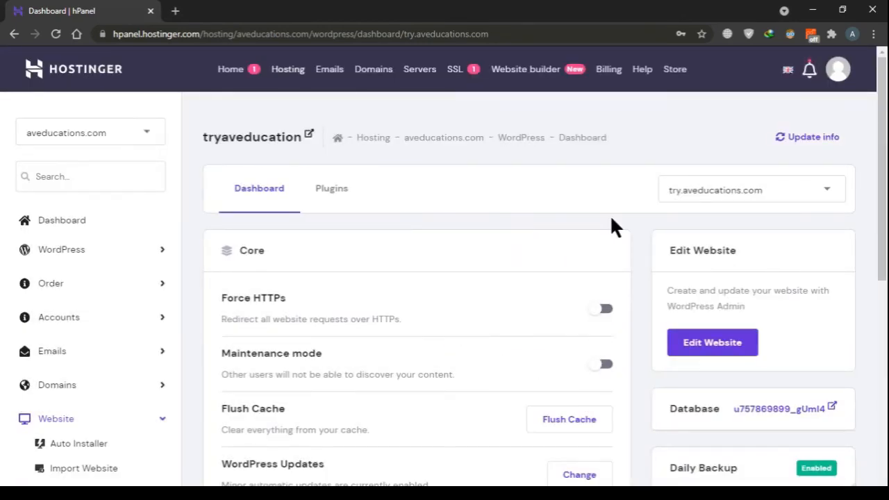
Review the site's Core and Speed & Security options and its suggested plugins, and return to the WordPress dashboard
scroll(773, 188, "down", 1)
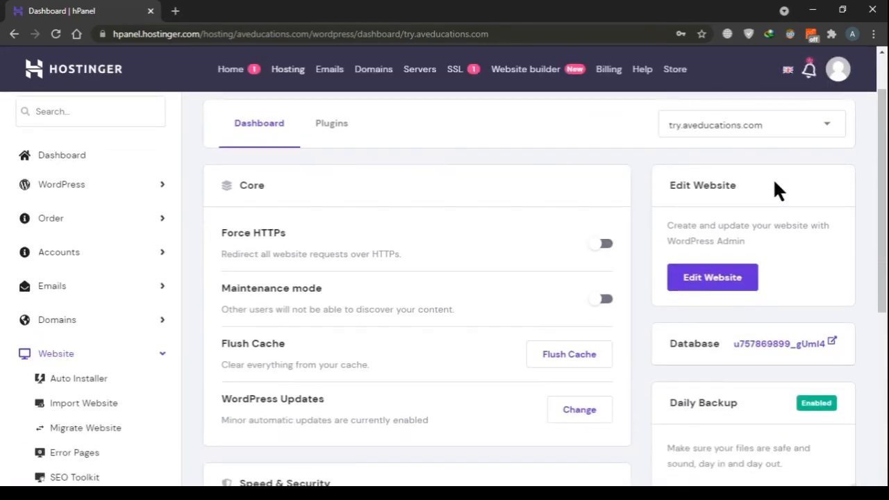
scroll(639, 208, "up", 1)
scroll(618, 198, "down", 5)
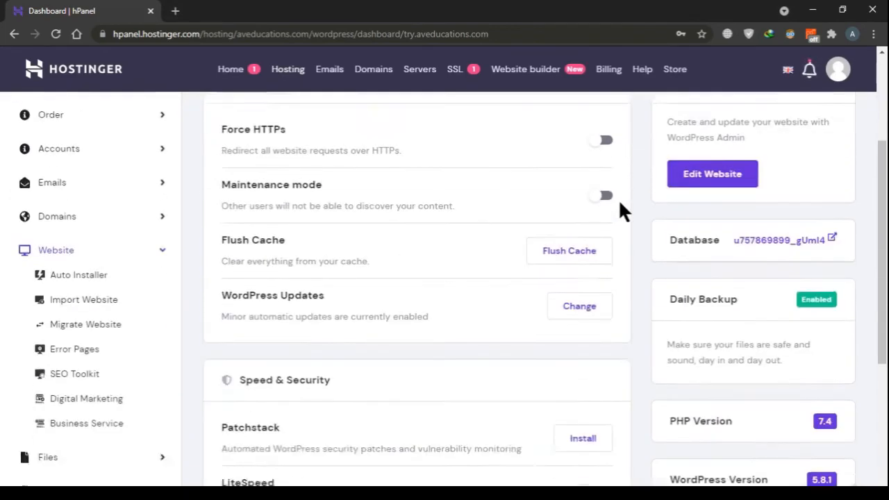
scroll(618, 208, "down", 1)
scroll(618, 202, "up", 6)
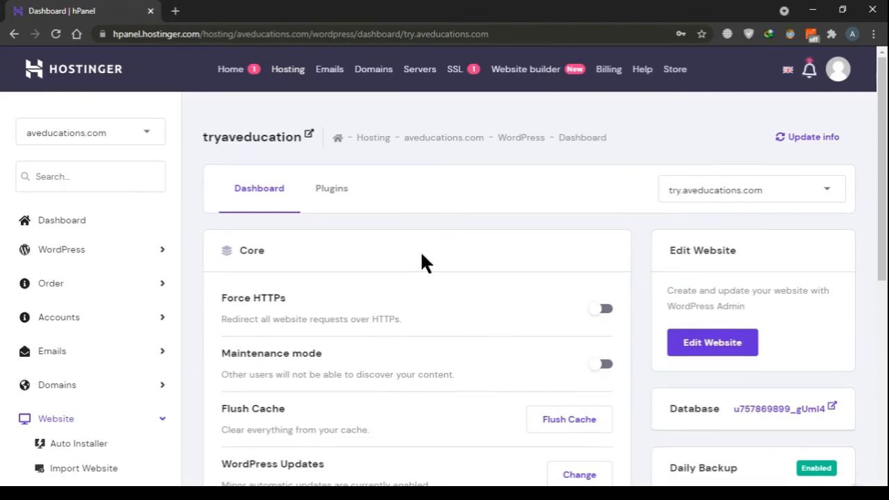
left_click(334, 189)
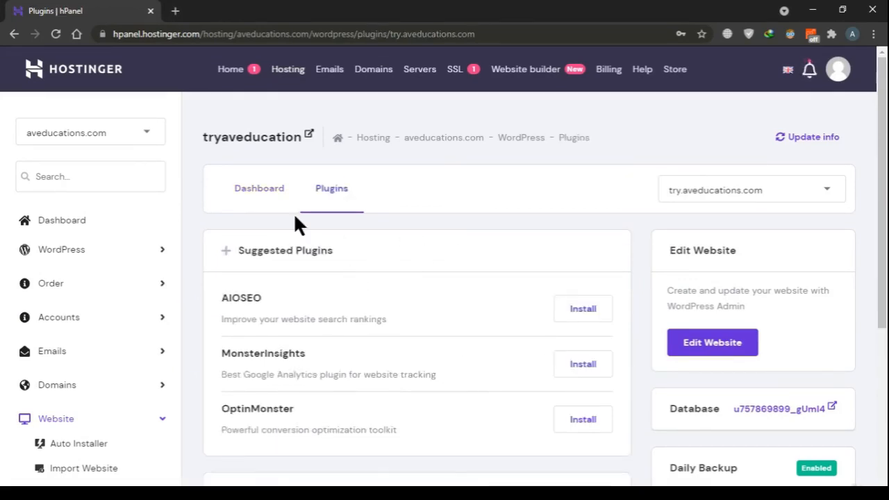
scroll(283, 230, "down", 4)
scroll(284, 234, "up", 4)
left_click(245, 186)
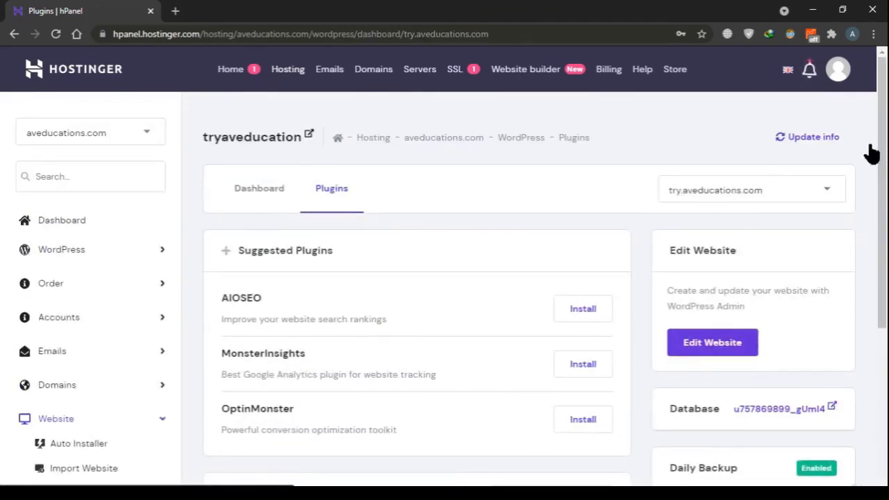
Update the WordPress dashboard information, open the tryaveducation website from its title and reload it
left_click(811, 138)
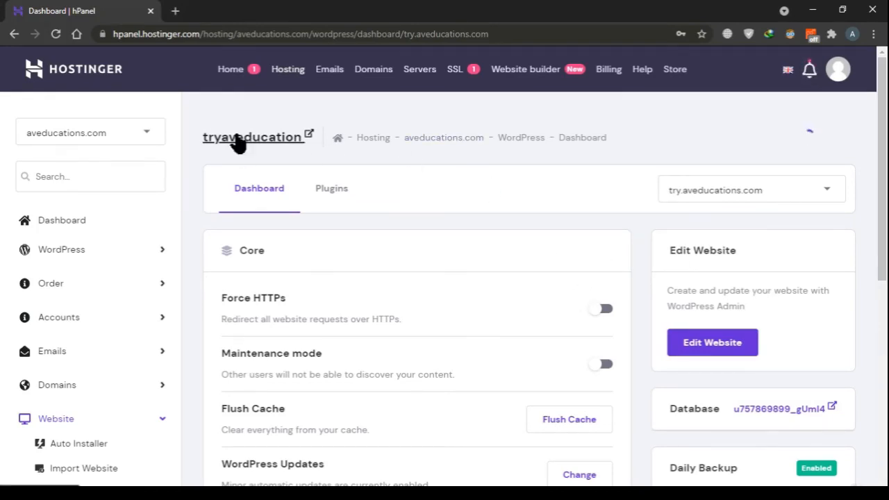
left_click(234, 139)
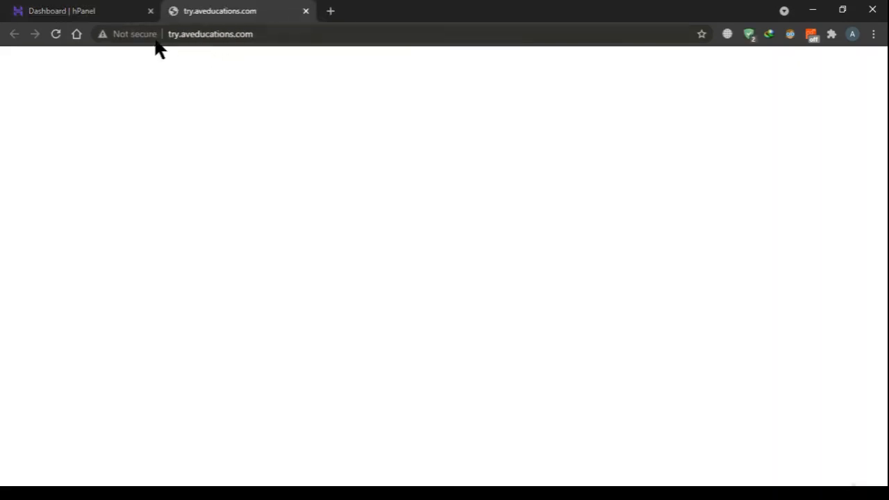
left_click(56, 35)
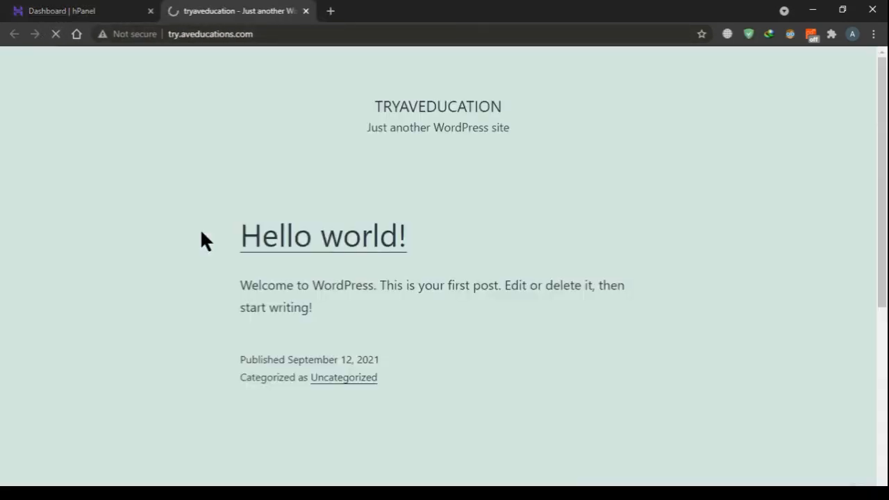
Examine the new site's home page from the Hello world! post to the search, recent posts and footer sections
scroll(442, 170, "down", 5)
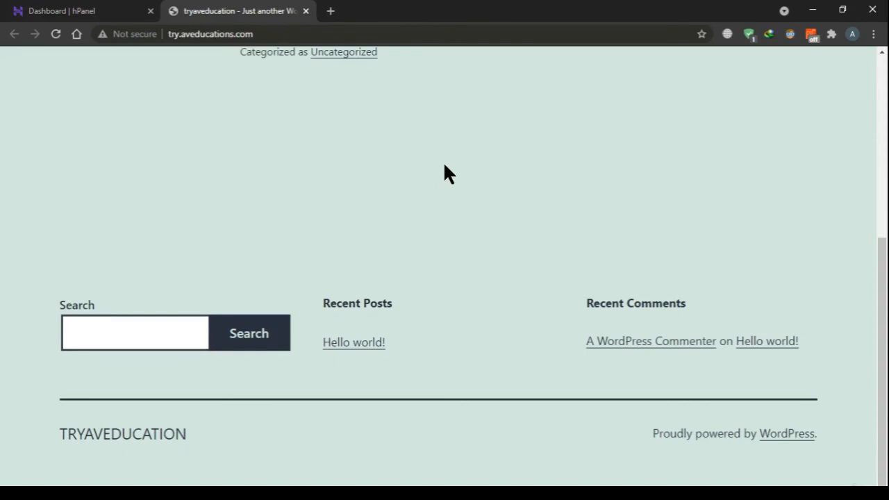
scroll(444, 173, "up", 5)
scroll(445, 174, "down", 5)
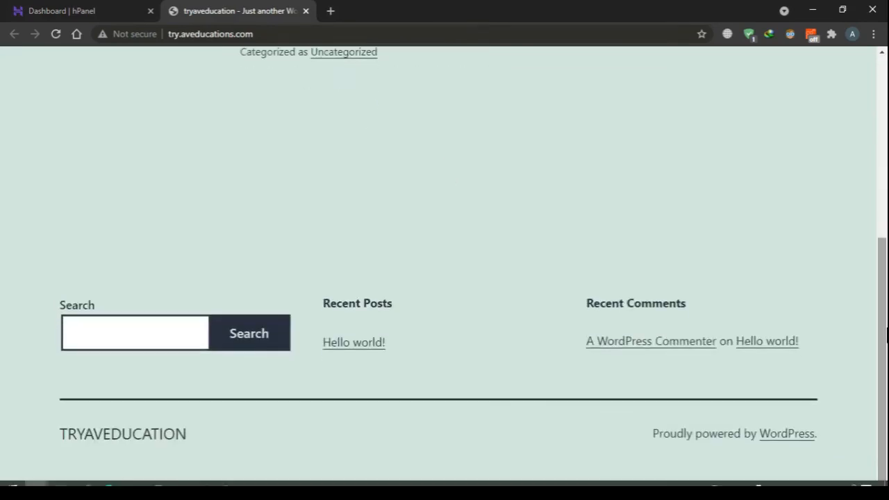
scroll(445, 263, "up", 5)
scroll(129, 213, "down", 5)
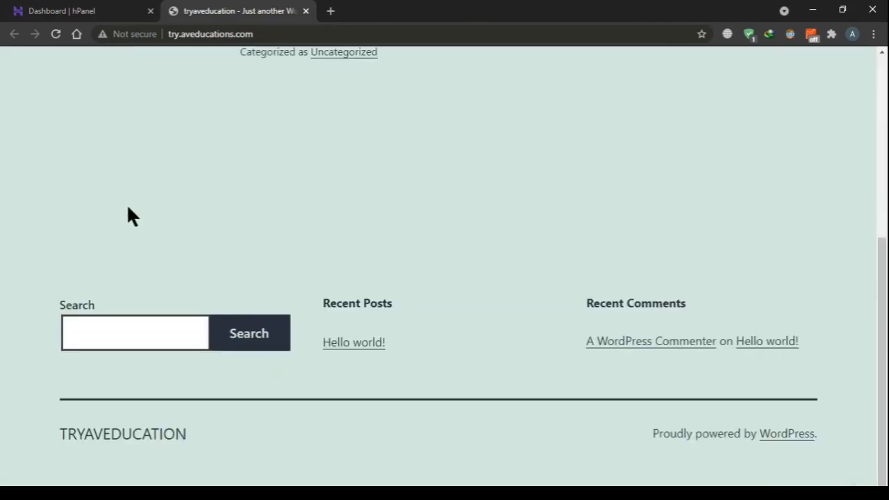
scroll(129, 212, "up", 5)
scroll(633, 224, "down", 1)
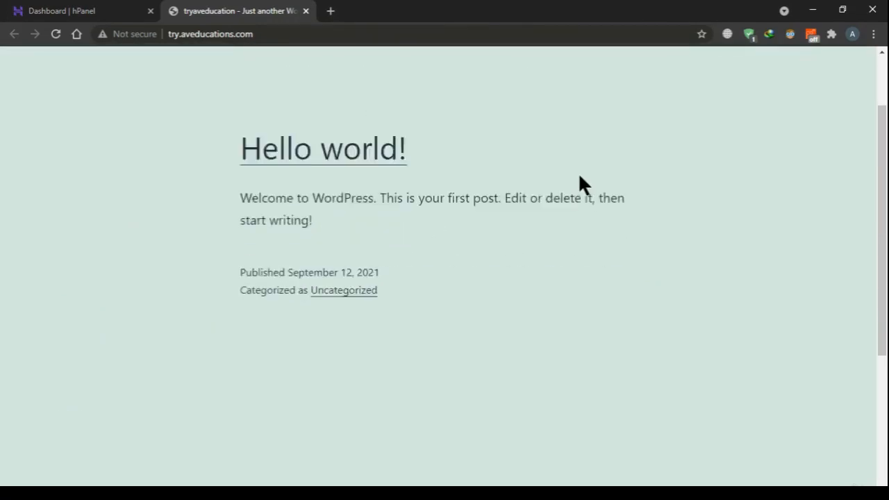
scroll(580, 175, "down", 3)
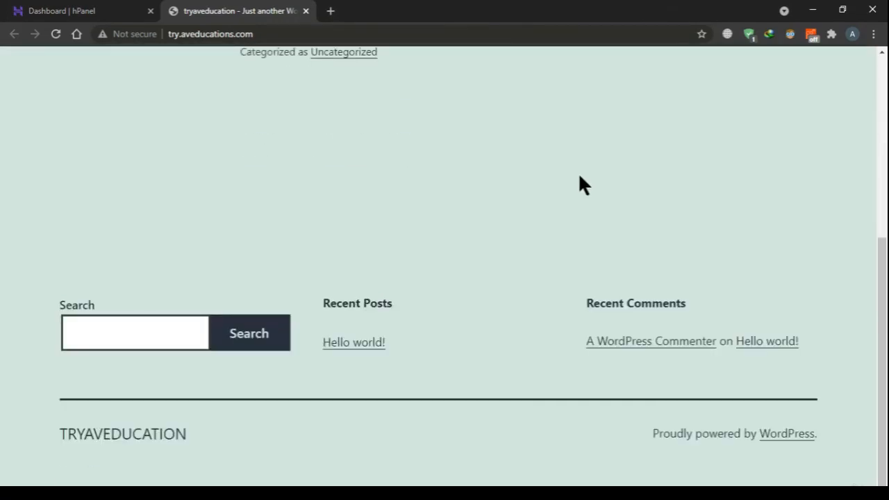
Go to the site's WordPress login at try.aveducations.com/wp-admin
left_click(276, 33)
type("/w")
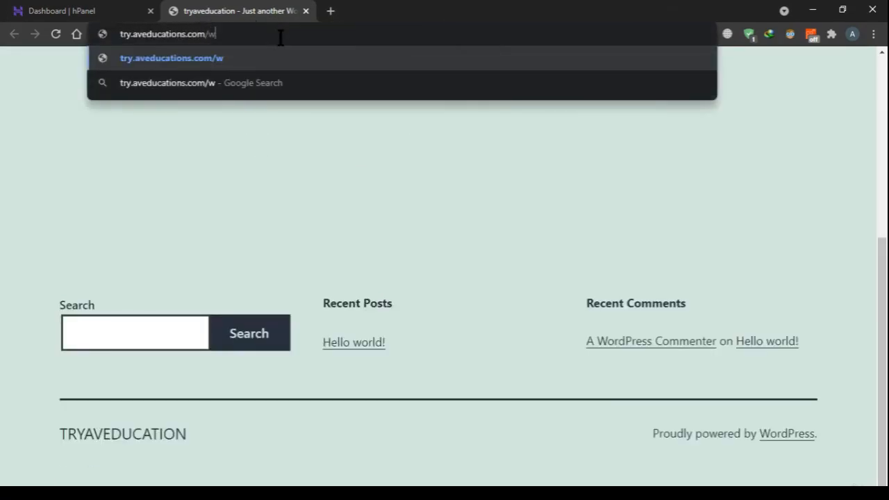
type("p=admi")
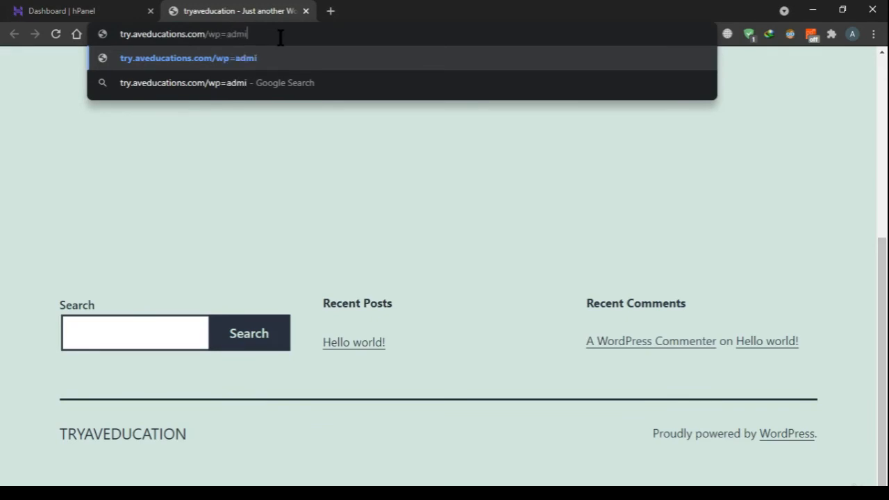
key("BackSpace")
key("BackSpace")
key("BackSpace")
key("BackSpace")
key("BackSpace")
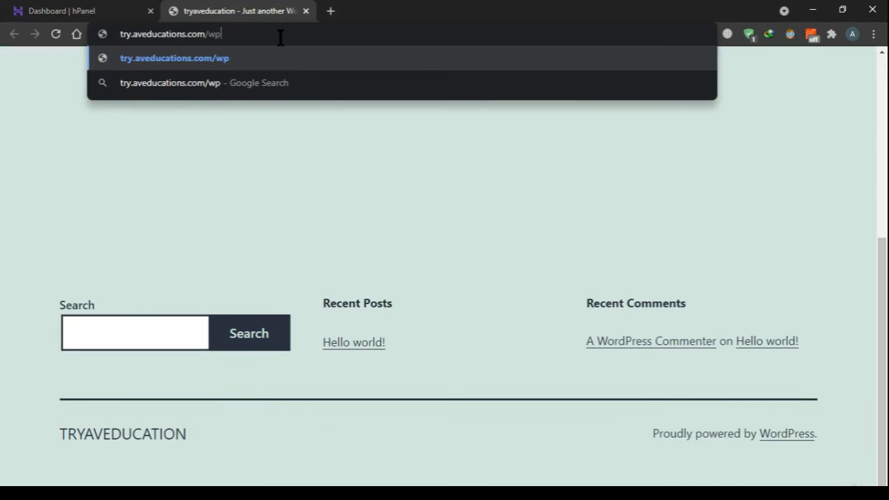
type("-admin")
key("Return")
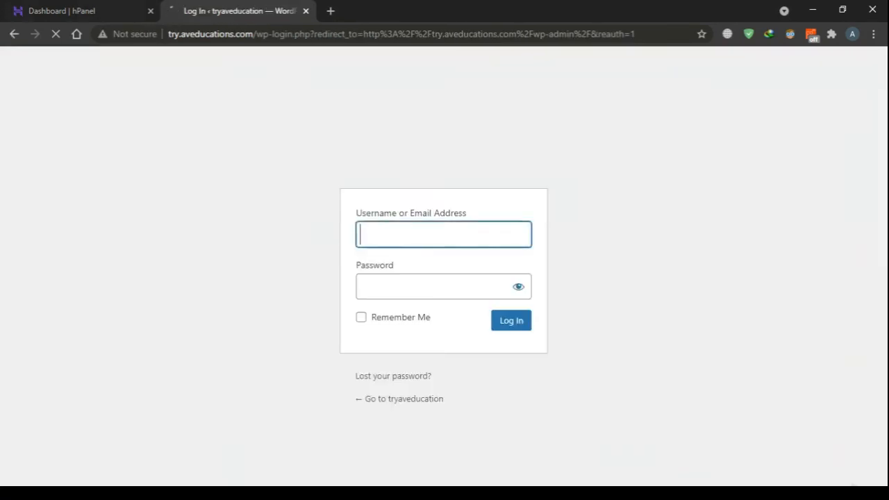
Check the site's hPanel WordPress dashboard, from the Core options to the Speed & Security, Site Installs and WordPress version sections
left_click(84, 11)
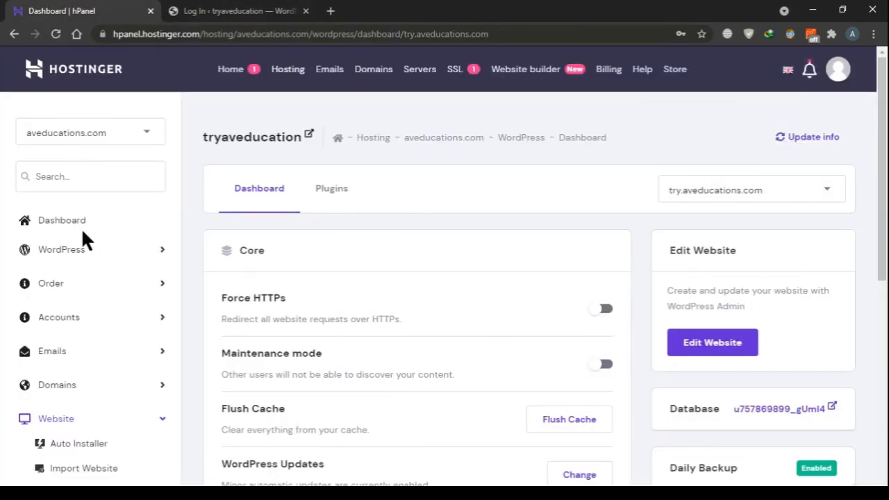
scroll(118, 417, "down", 3)
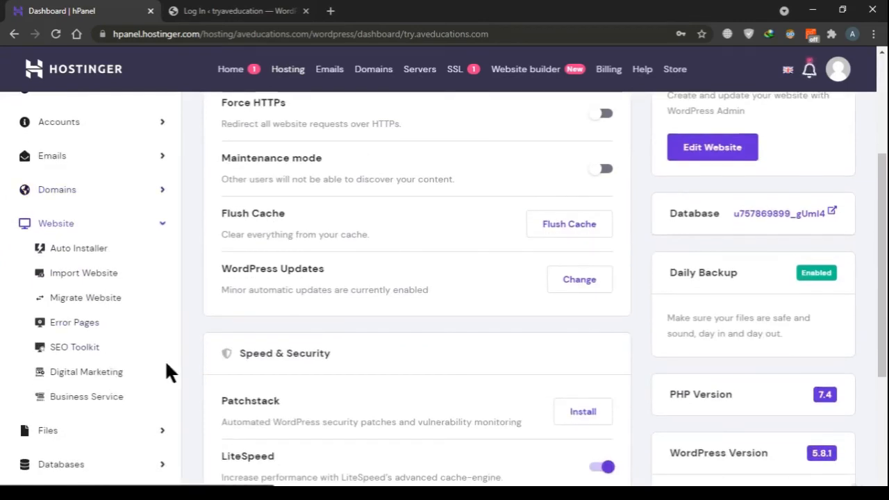
scroll(538, 291, "down", 1)
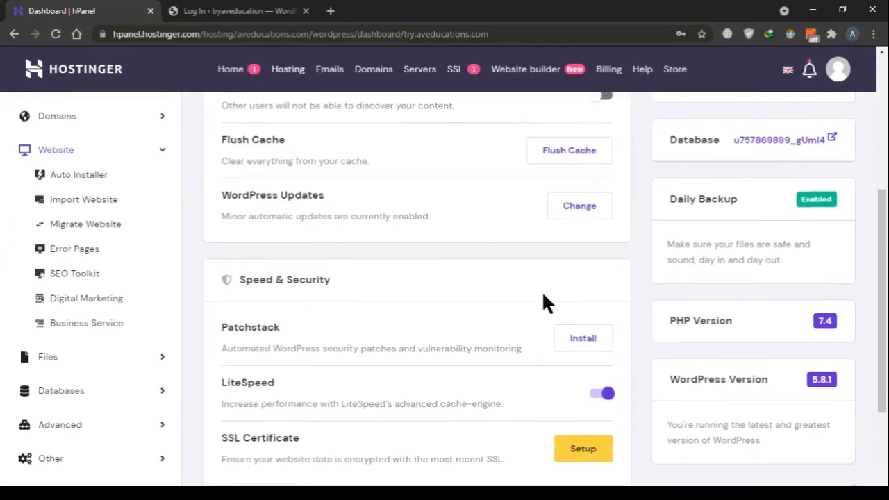
scroll(543, 300, "down", 2)
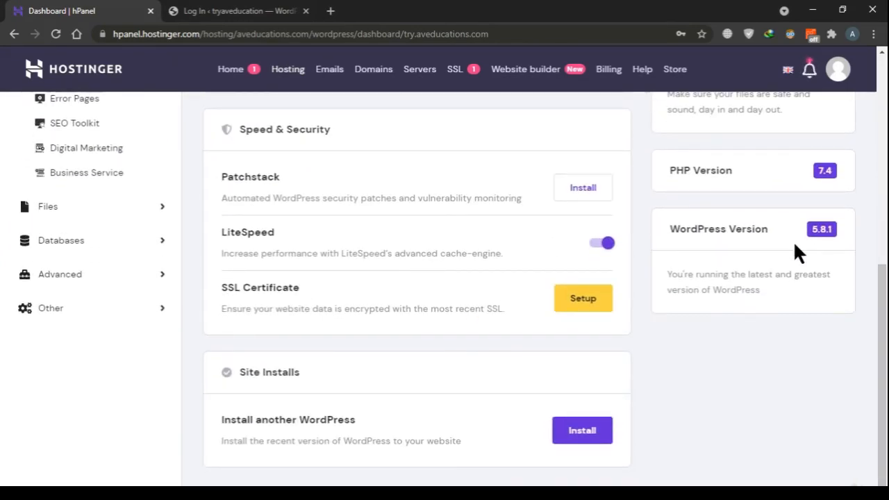
Return to the tryaveducation login page and log in to WordPress as admin with the account password
left_click(197, 4)
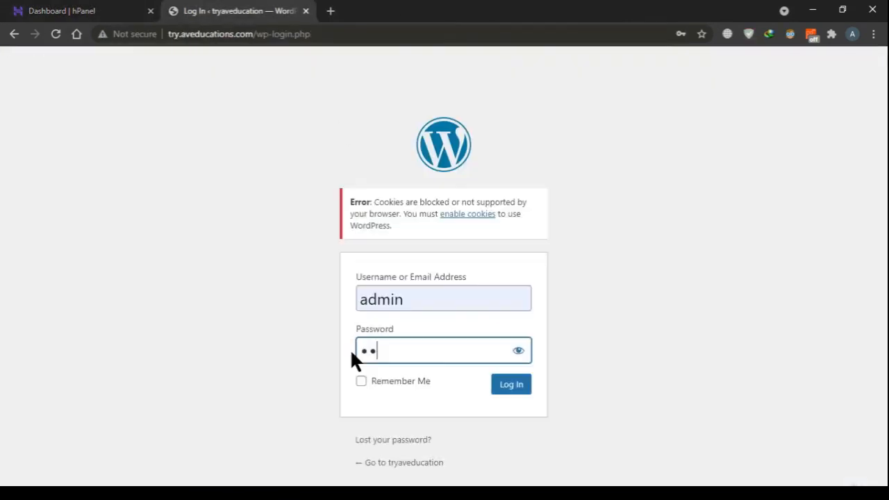
type("****")
type("***")
left_click(513, 386)
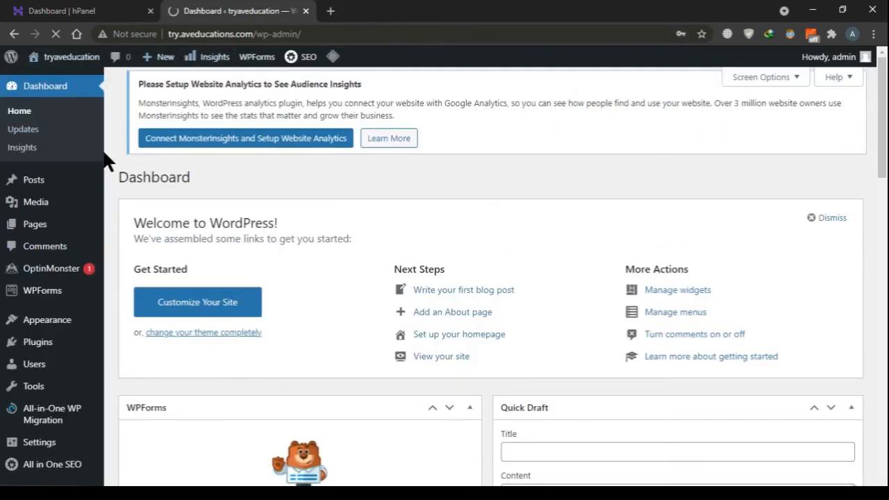
Examine the WordPress admin dashboard, its side navigation entries and its widgets down to the Activity and SEO News sections
scroll(103, 160, "down", 4)
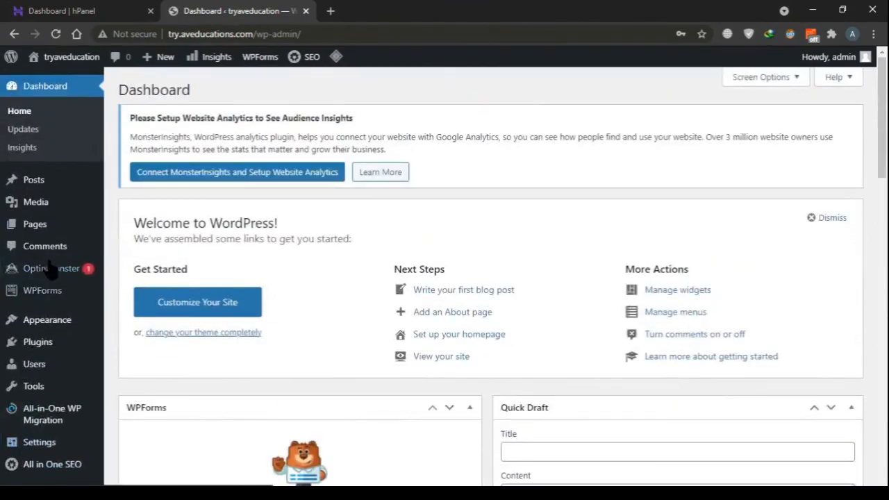
scroll(49, 261, "down", 5)
mouse_move(52, 268)
scroll(373, 378, "down", 10)
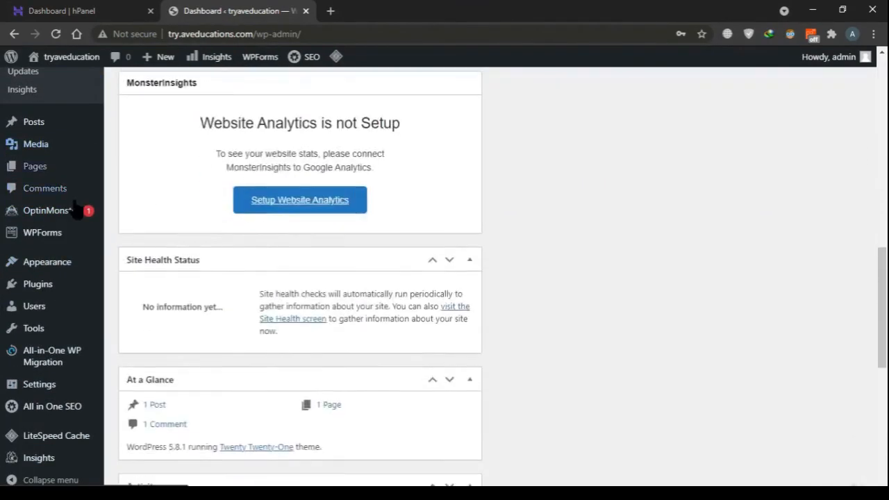
scroll(40, 466, "up", 4)
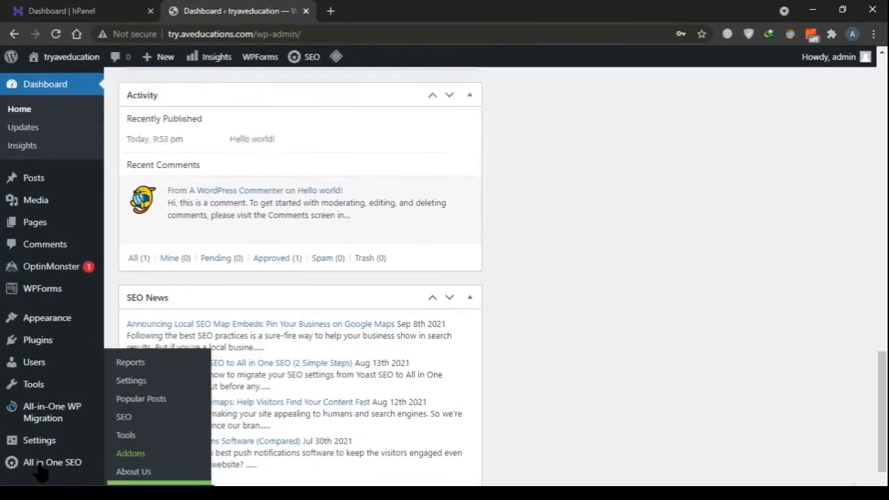
scroll(32, 406, "down", 4)
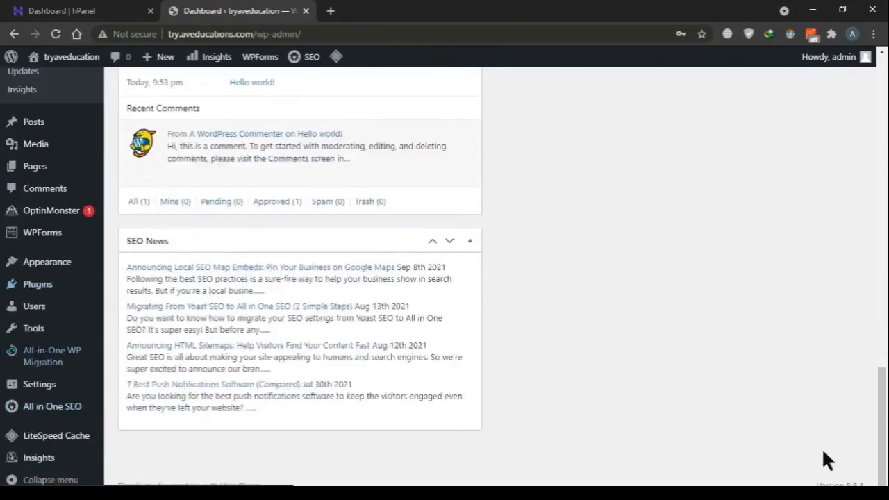
scroll(744, 352, "up", 12)
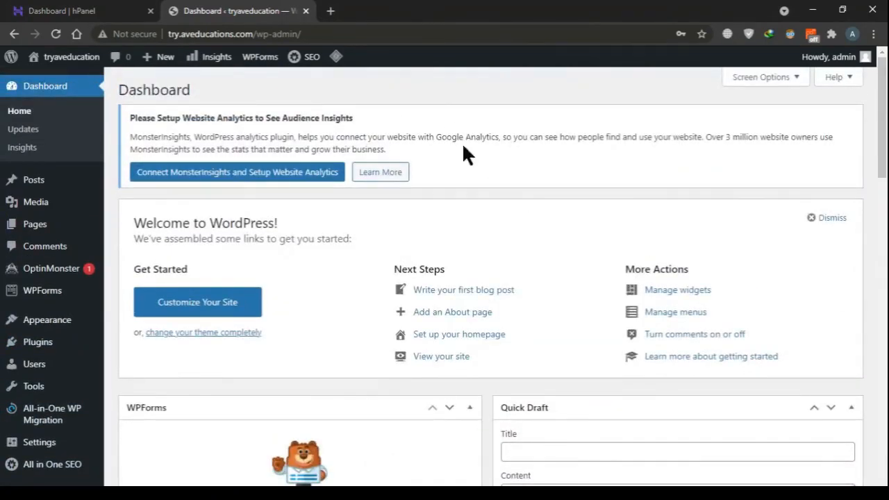